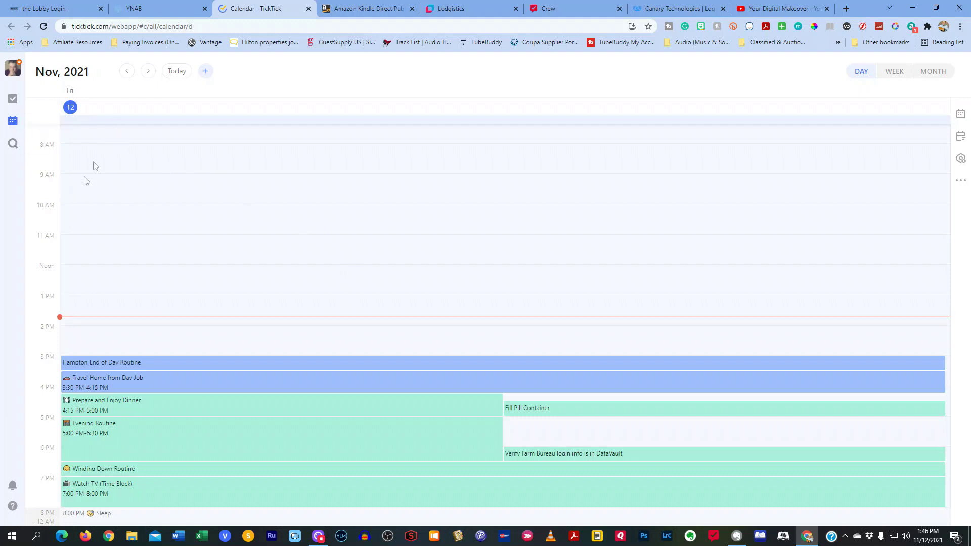
Open the task lists and expand the Home/Personal folder to show its routine lists.
left_click(12, 100)
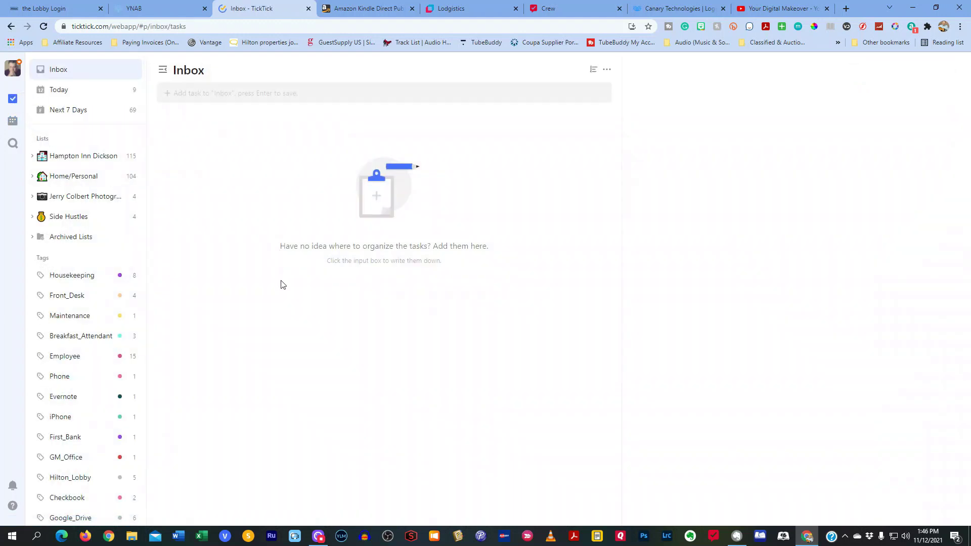
left_click(33, 178)
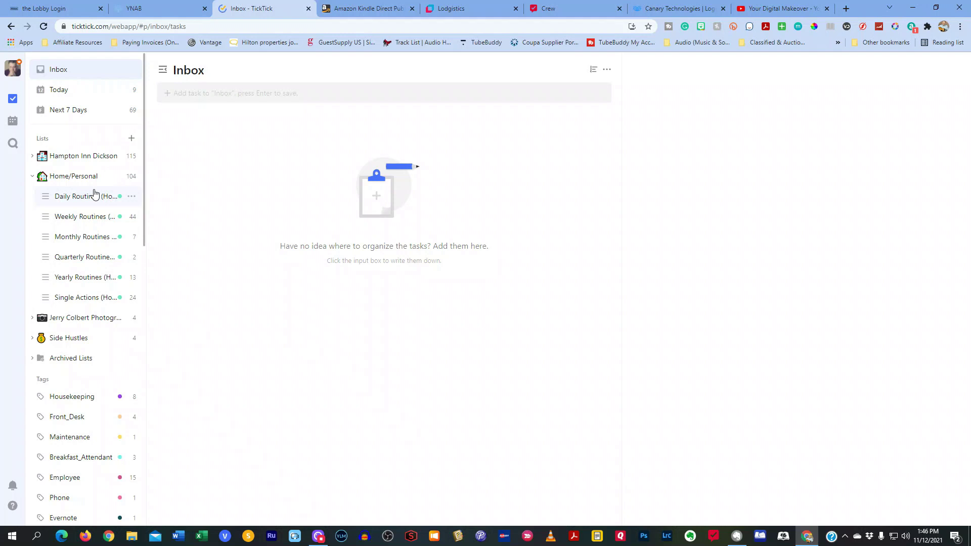
Look through the calendar's day view one day at a time, from November 12 to November 15, 2021.
left_click(12, 124)
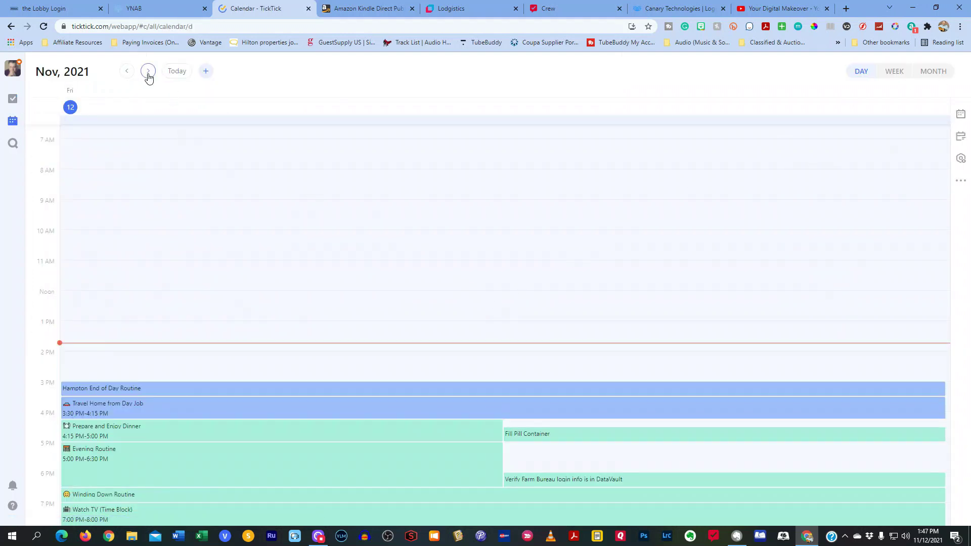
left_click(148, 72)
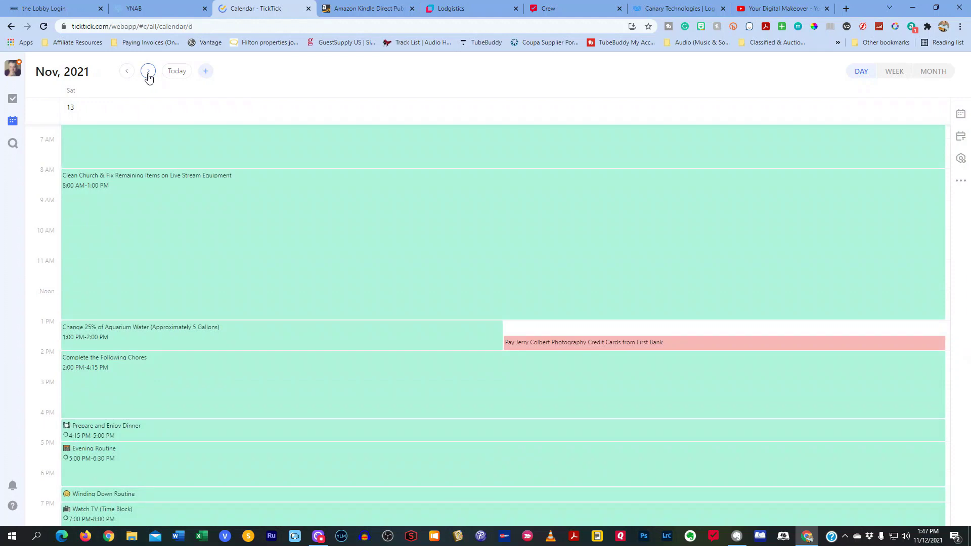
left_click(148, 71)
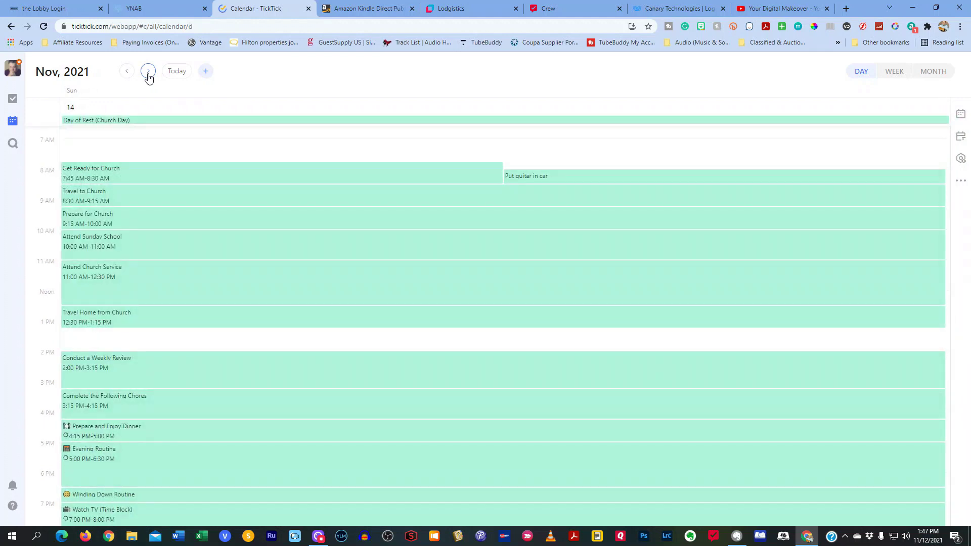
left_click(148, 71)
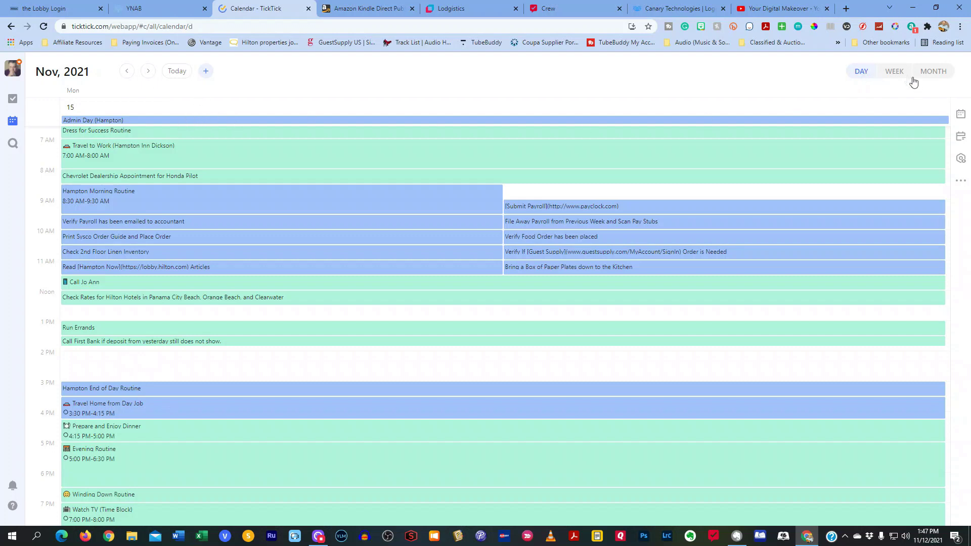
Show the calendar by week and browse ahead, ending on the week of November 21 to 27.
left_click(898, 72)
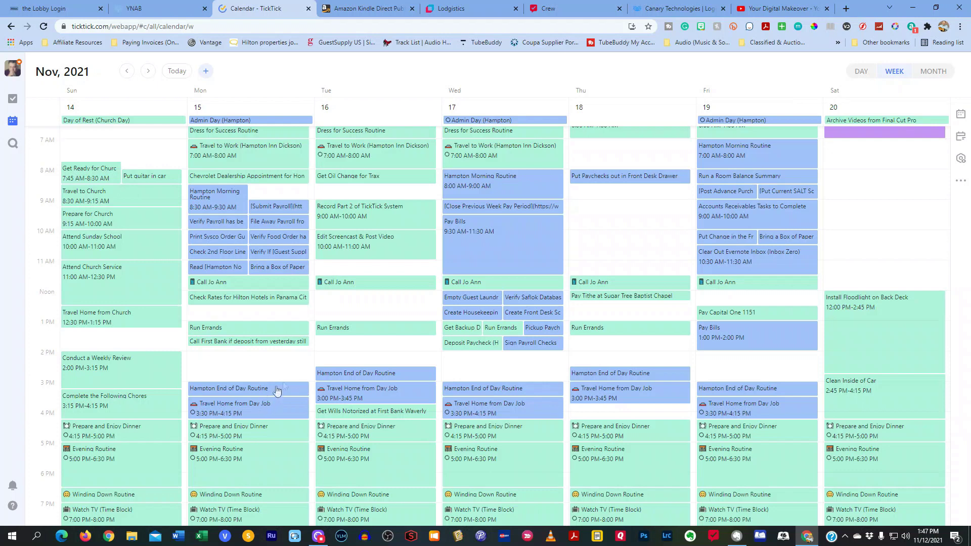
left_click(147, 71)
left_click(147, 71)
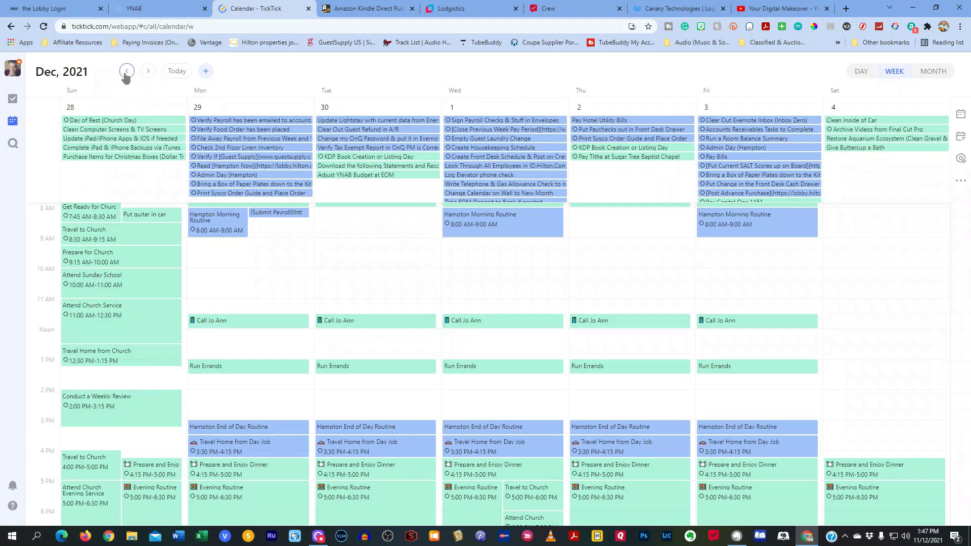
left_click(126, 72)
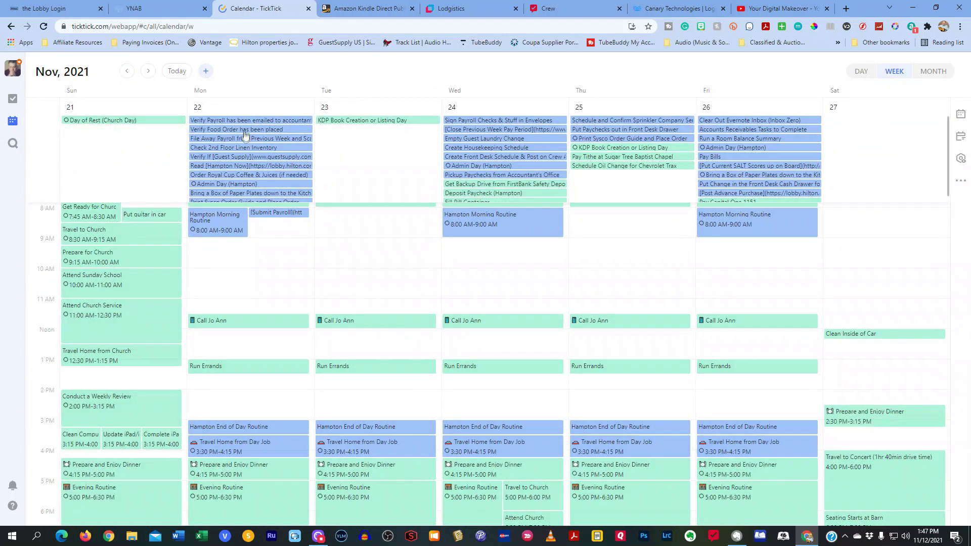
Try to schedule the all-day task "Verify Payroll has been emailed to accountant" at 9 AM on Monday, November 22, and cancel the recurring-task change.
left_click(254, 122)
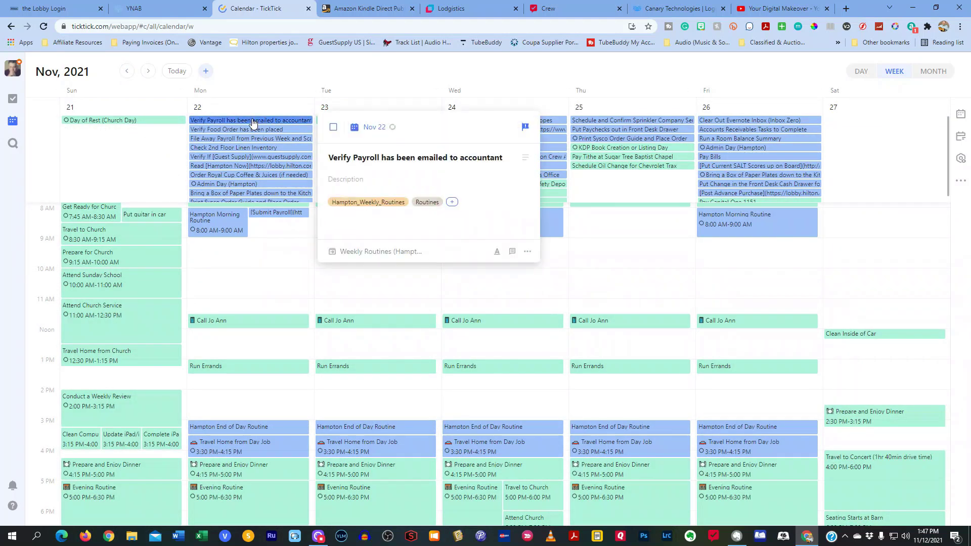
left_click_drag(257, 122, 262, 243)
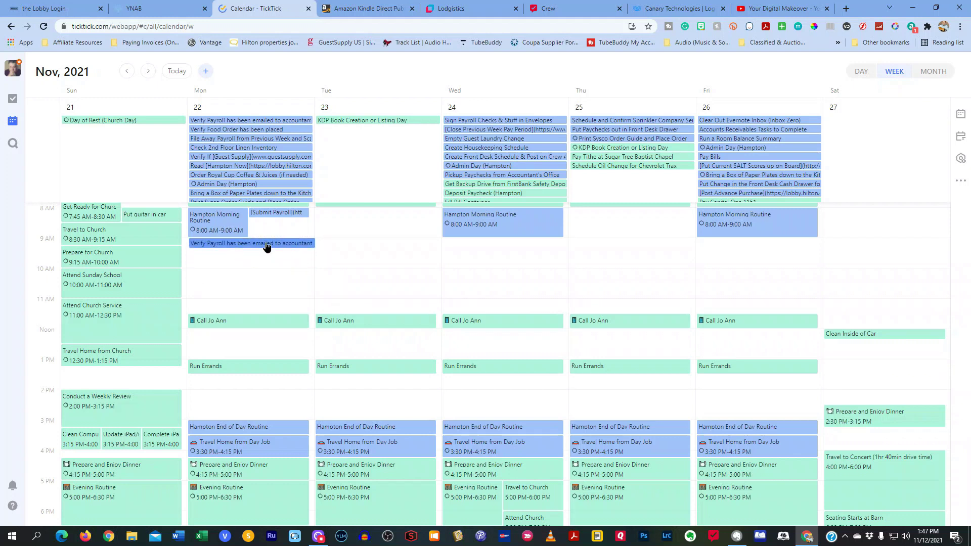
left_click_drag(267, 247, 266, 245)
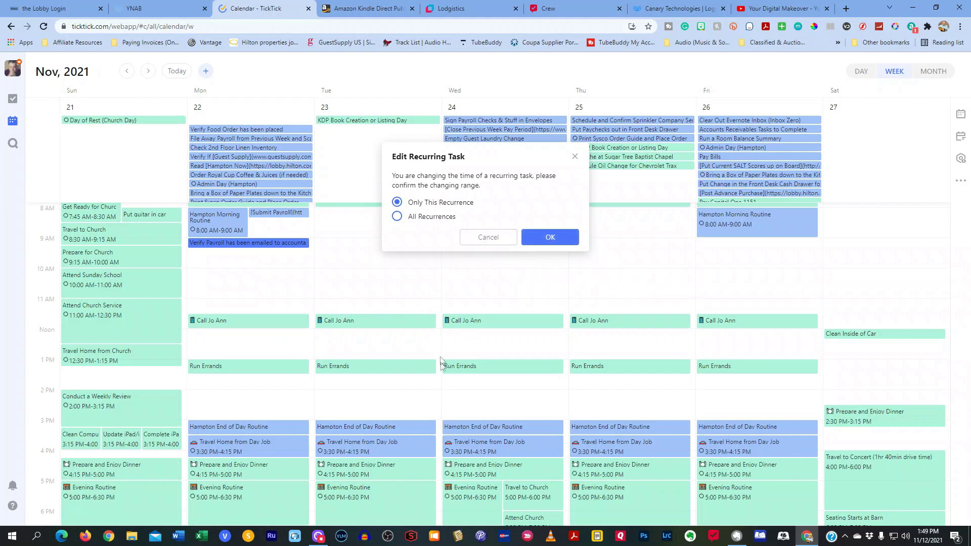
left_click(488, 238)
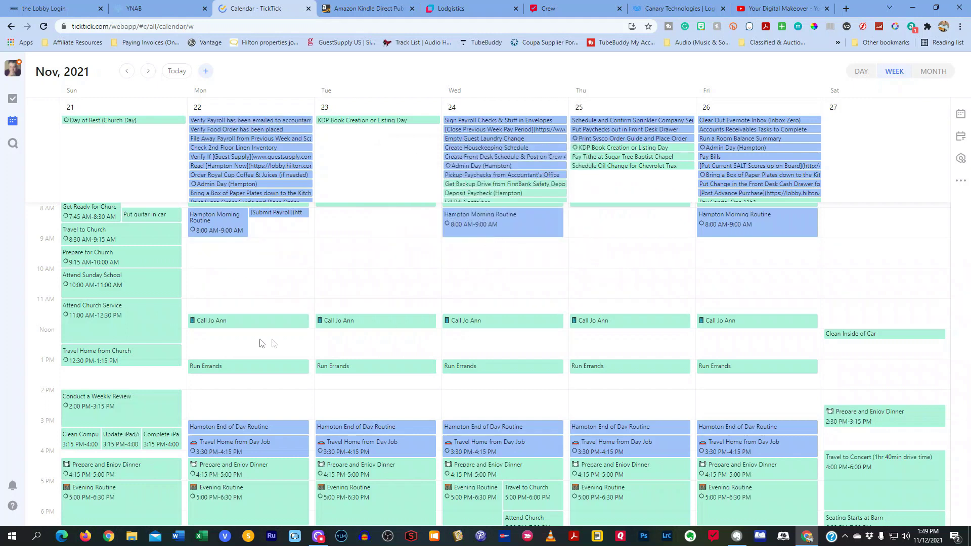
Examine the tasks in the Daily Routines (Home) list and the full Weekly Routines (Home) list.
left_click(13, 99)
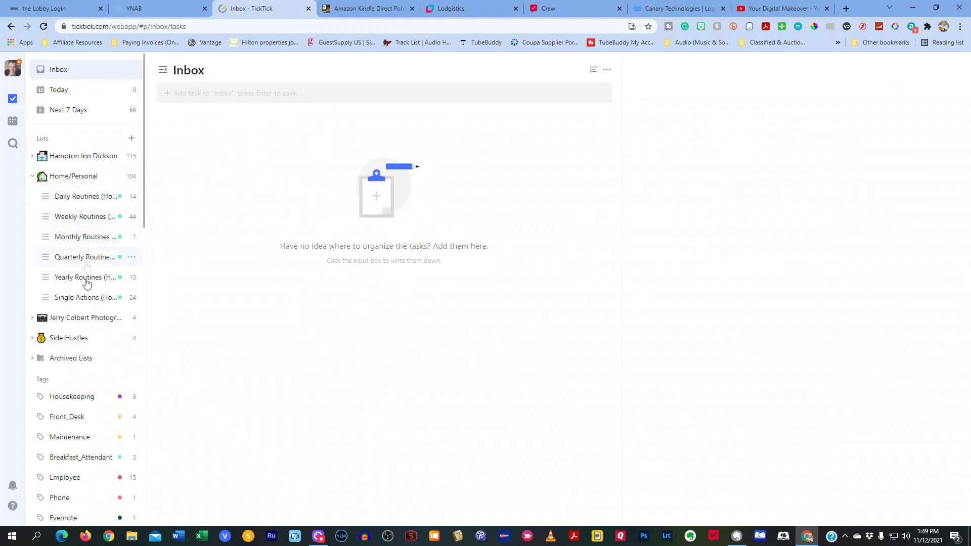
left_click(93, 199)
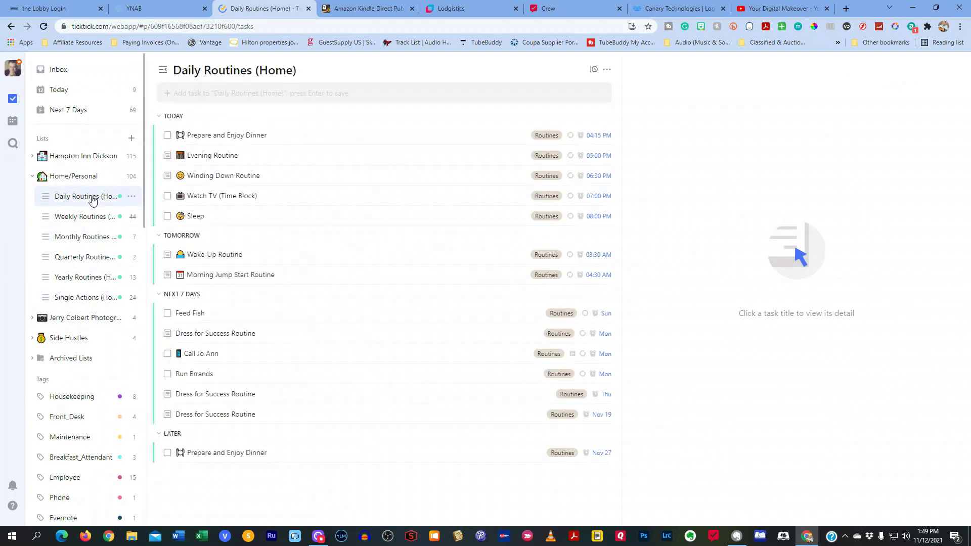
left_click(87, 217)
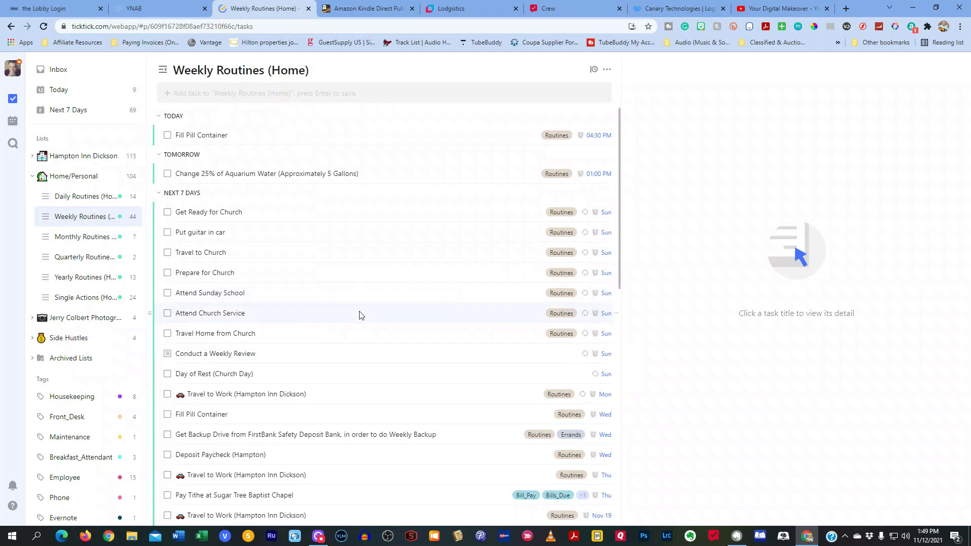
scroll(367, 282, "down", 2)
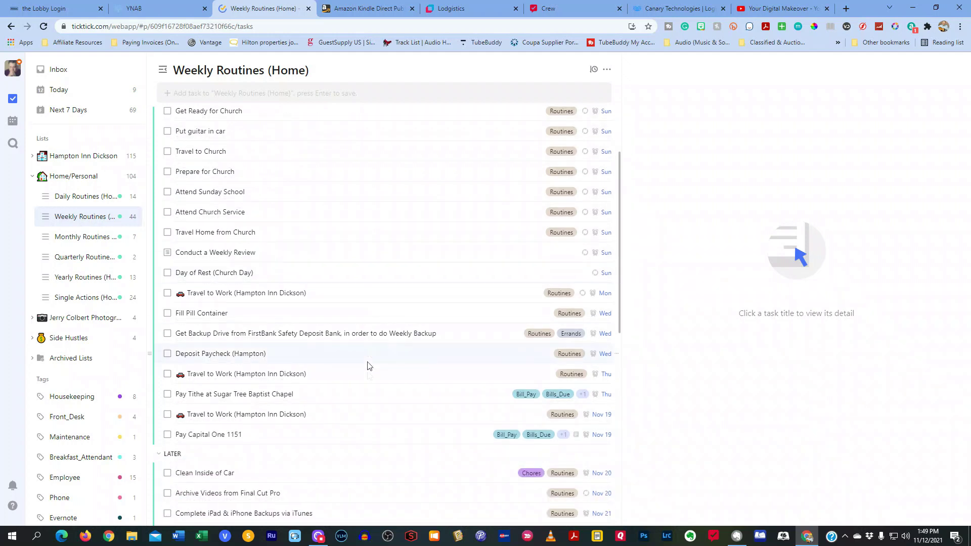
scroll(369, 377, "down", 7)
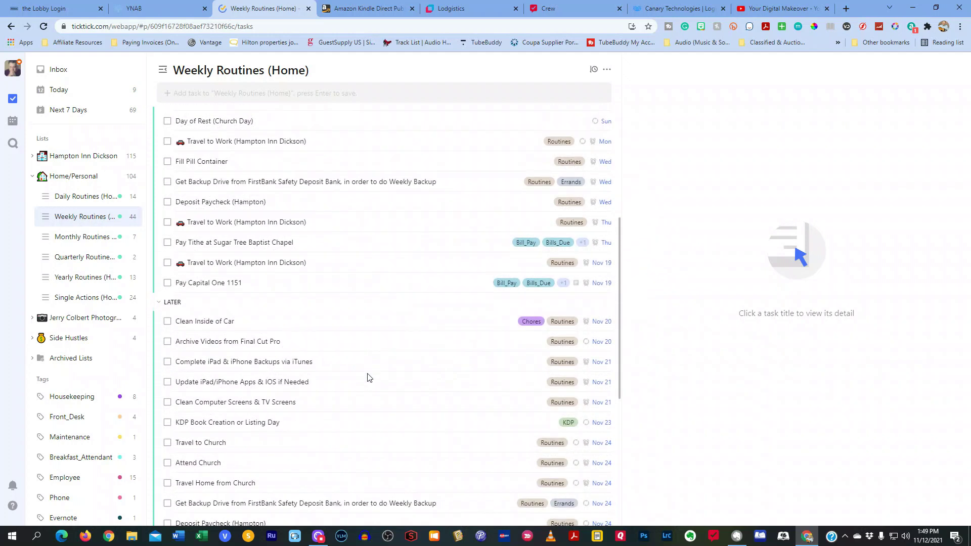
scroll(368, 378, "up", 10)
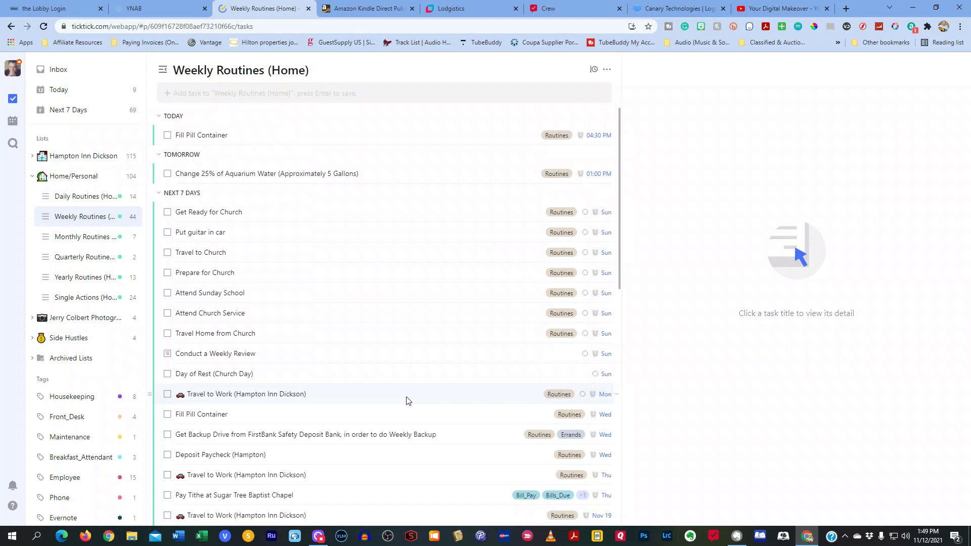
scroll(402, 435, "down", 6)
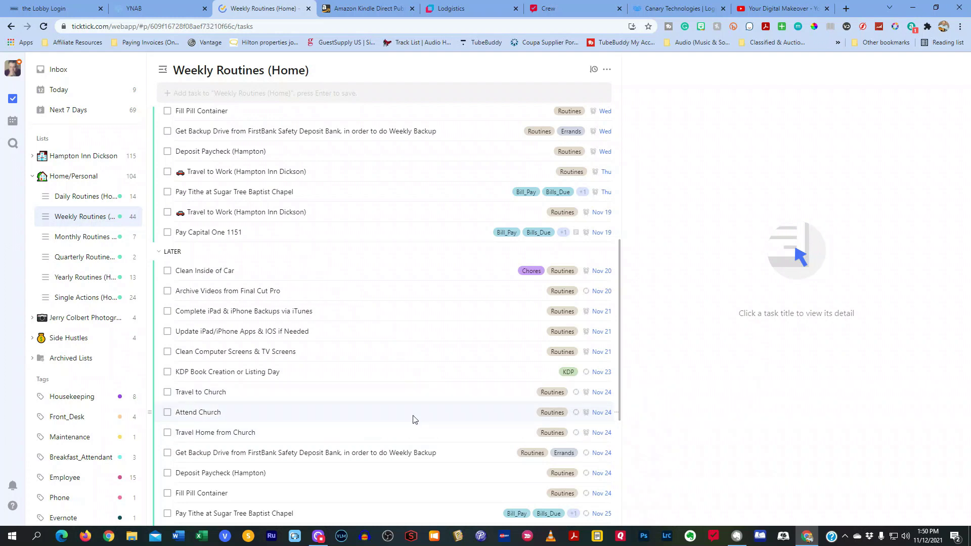
scroll(413, 419, "up", 6)
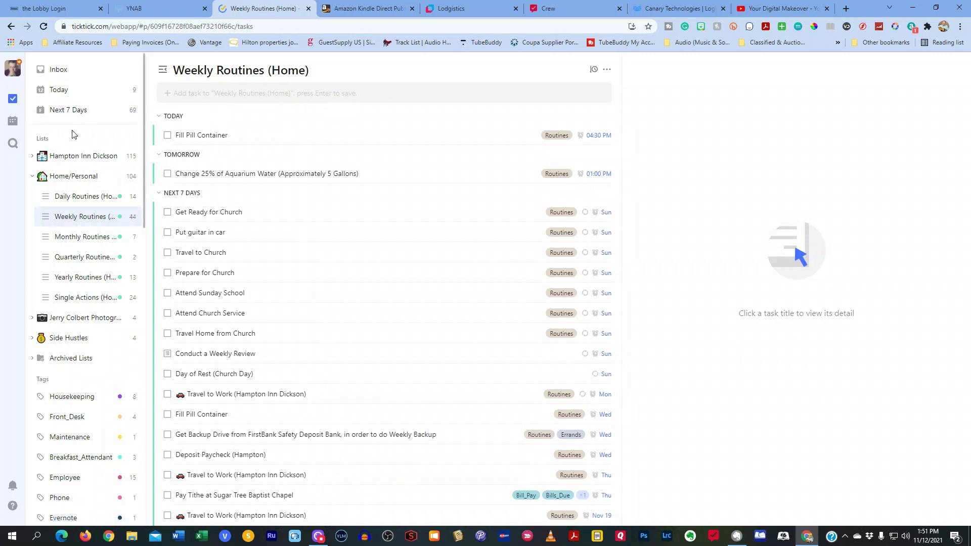
Review the upcoming tasks in the Next 7 Days list through Wednesday, November 17.
left_click(83, 116)
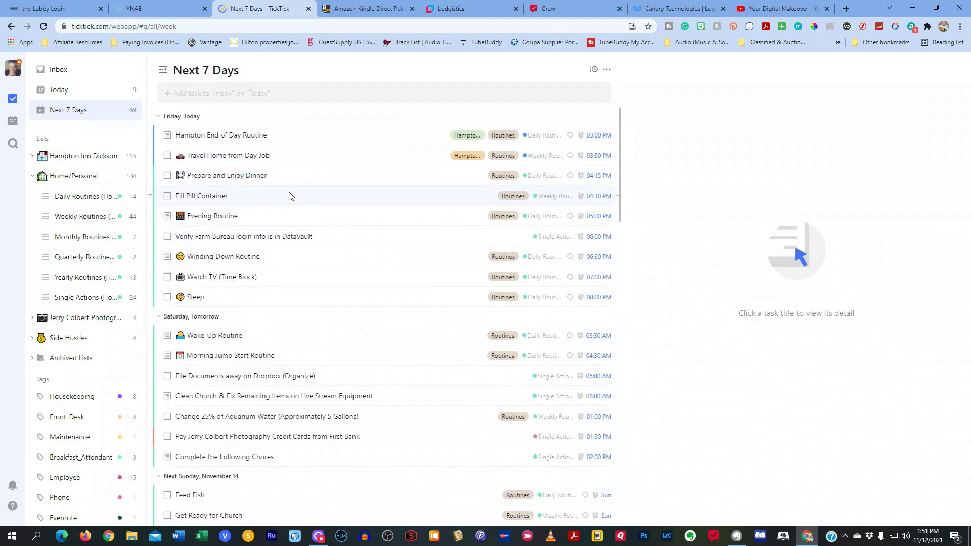
scroll(290, 196, "down", 6)
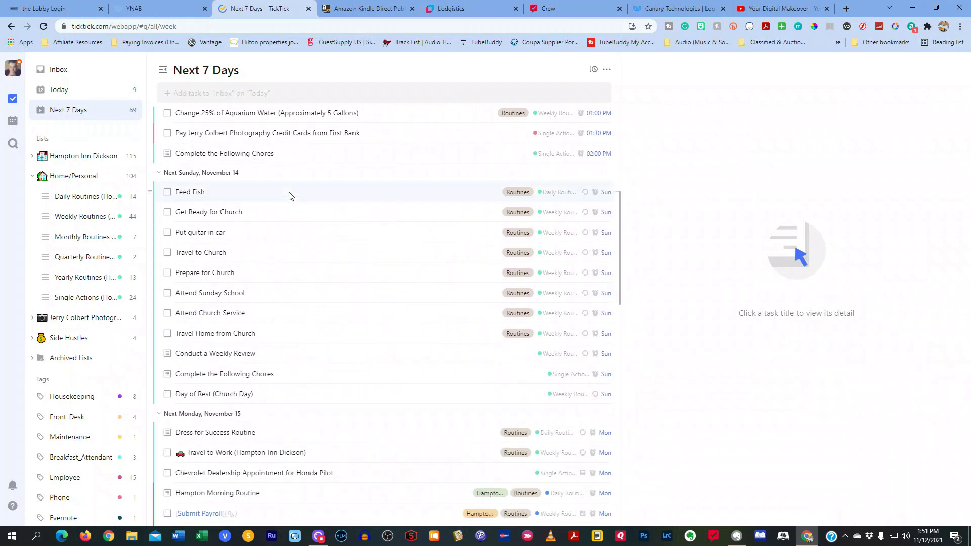
scroll(289, 196, "down", 9)
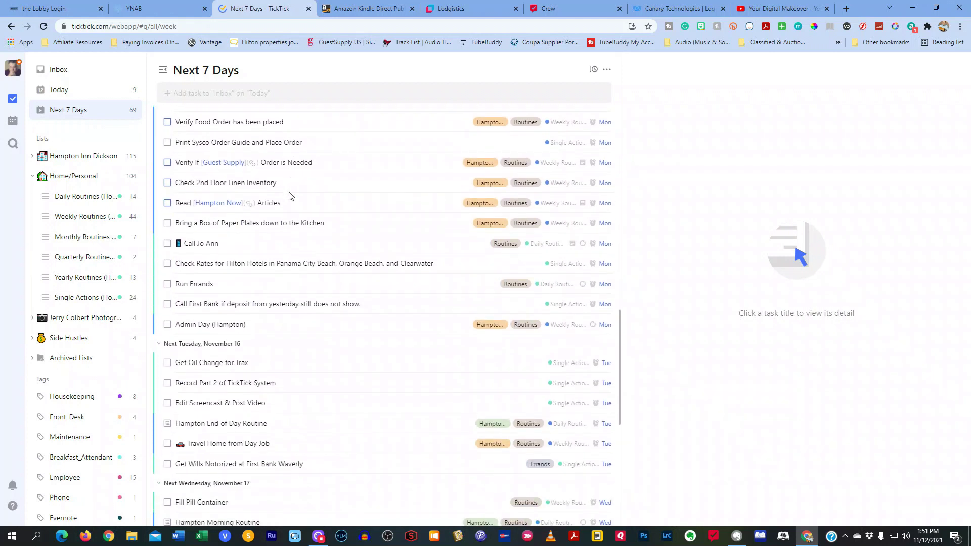
scroll(290, 196, "down", 5)
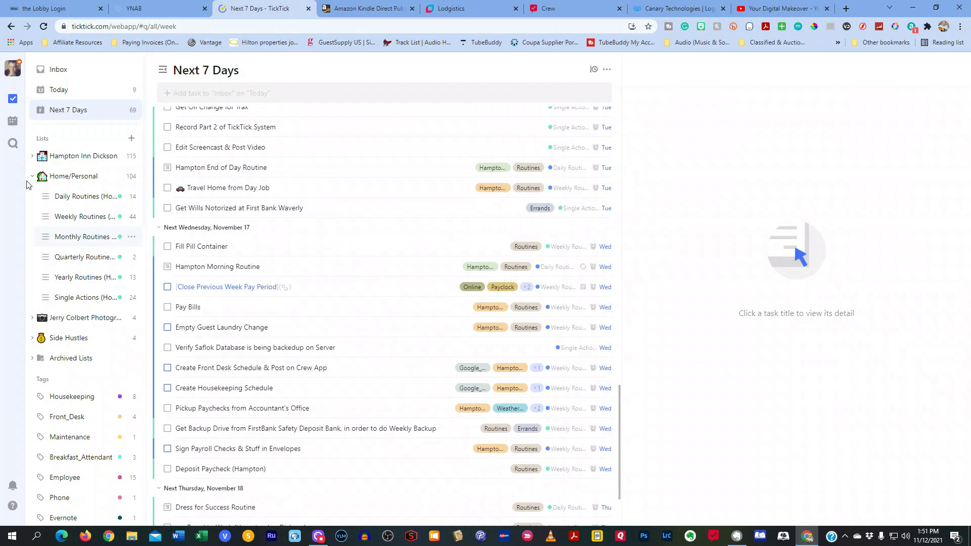
Compare the calendar's day and week views, checking the week of November 14 to 20 and returning to the current week.
left_click(12, 123)
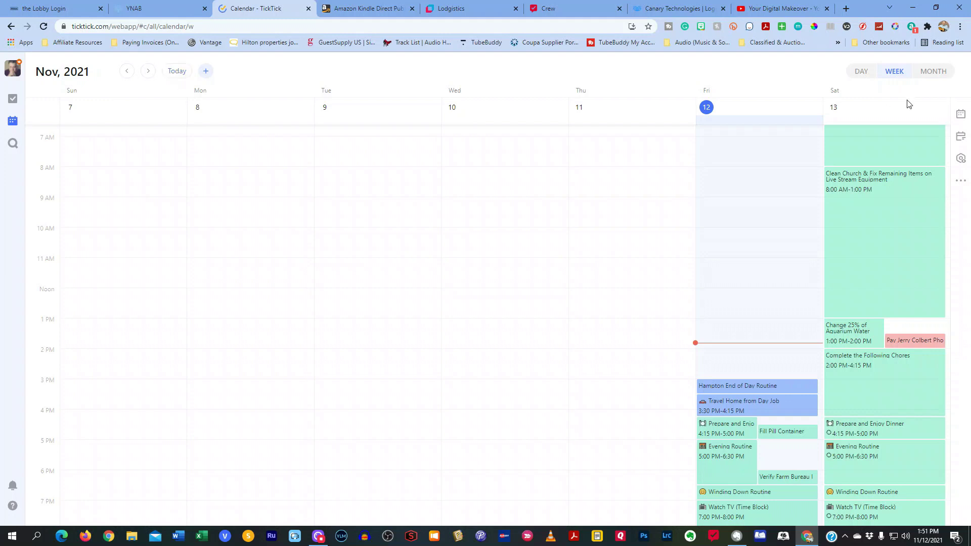
left_click(861, 71)
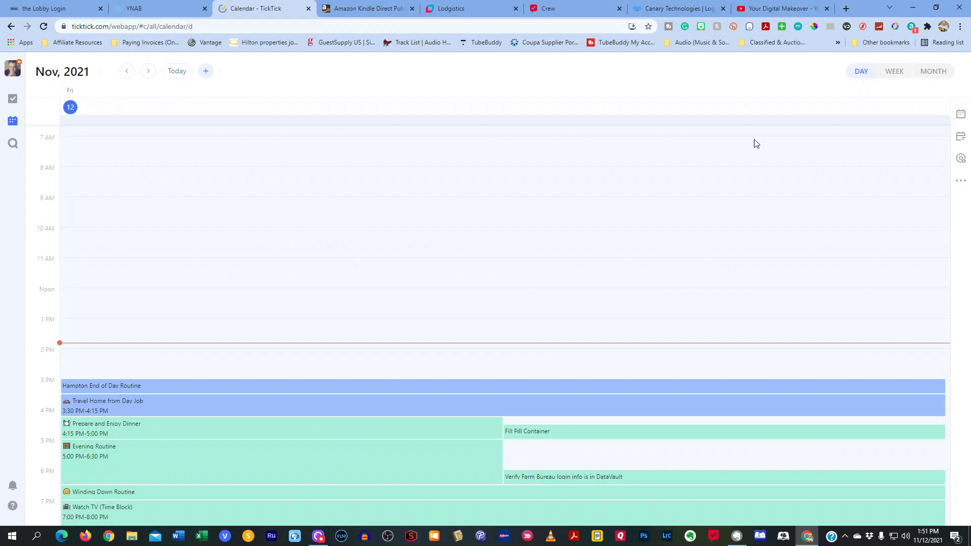
left_click(896, 74)
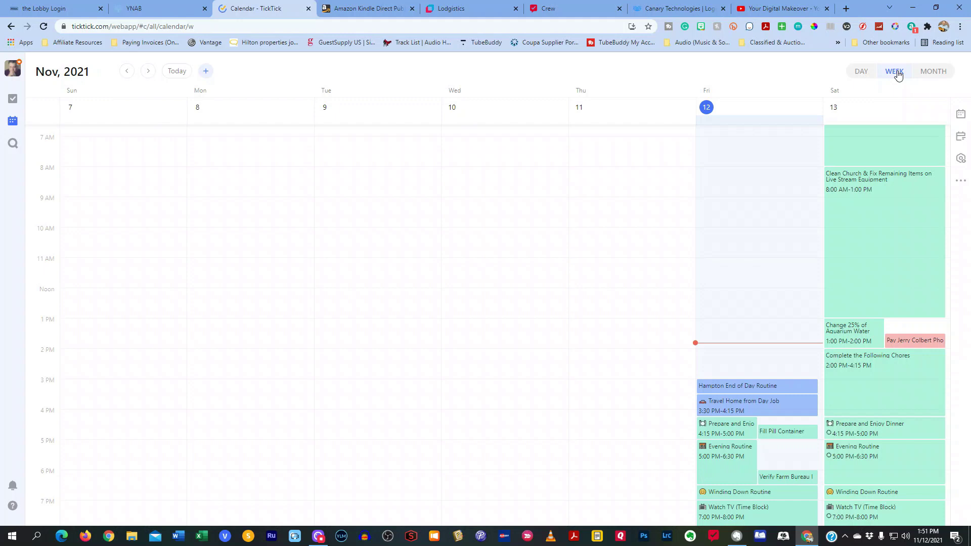
left_click(147, 72)
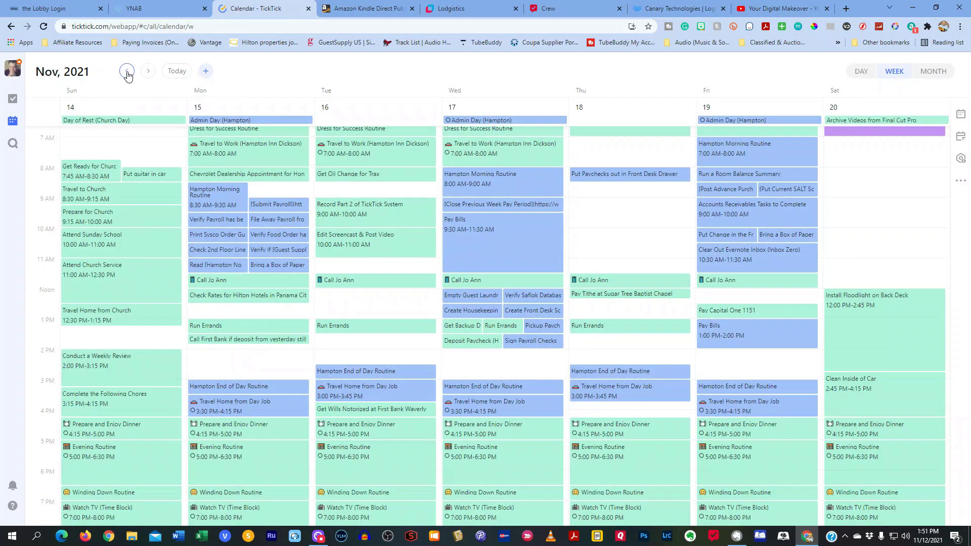
left_click(127, 72)
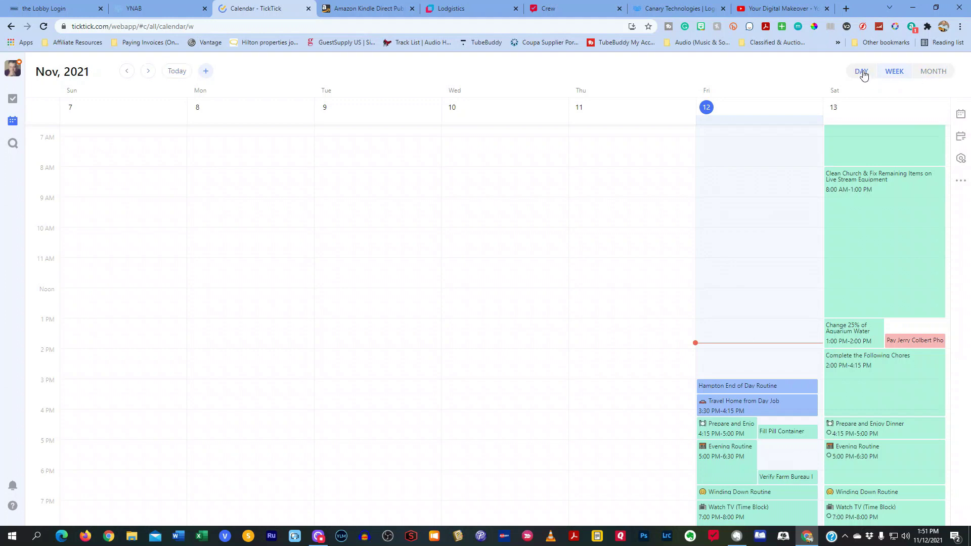
Check November 14 and 13 in the calendar's day view and go back through today to the Next 7 Days task list.
left_click(862, 71)
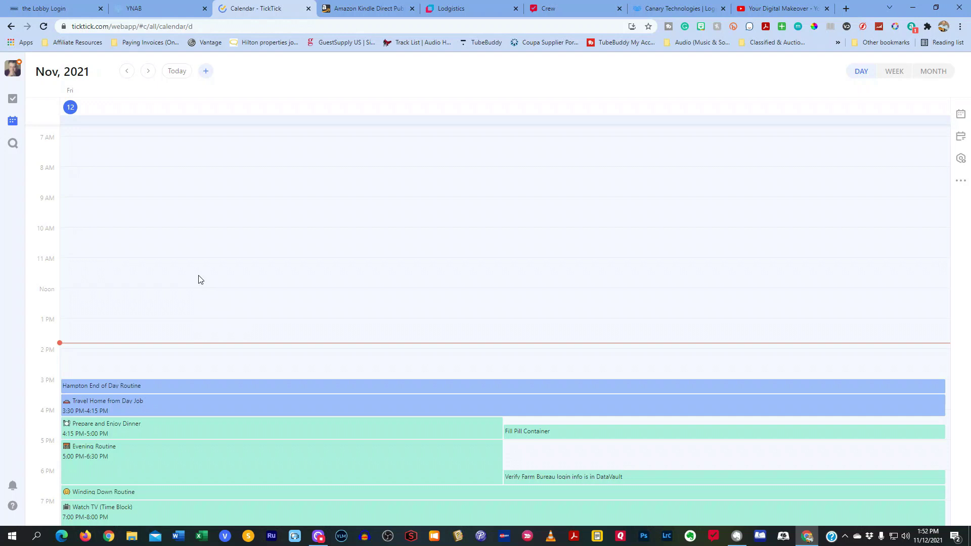
left_click(148, 72)
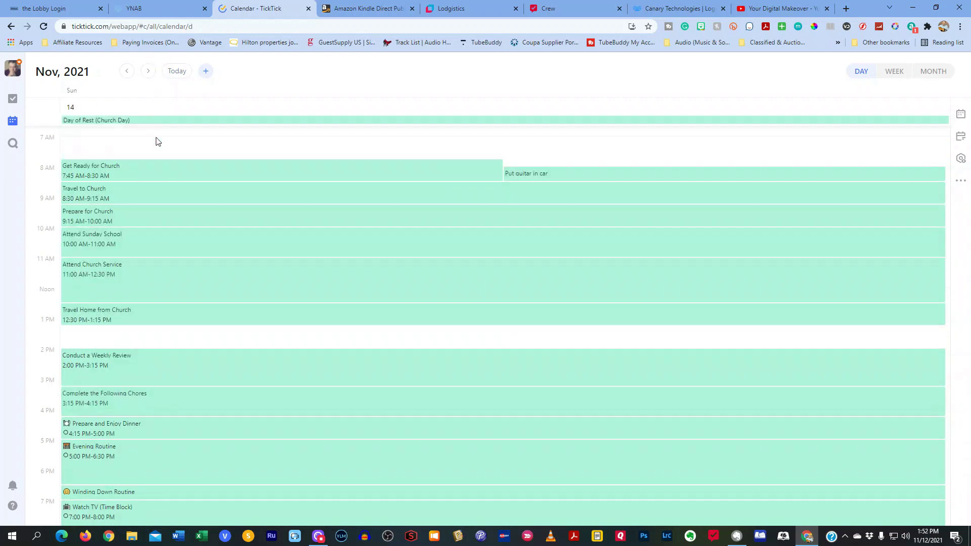
left_click(128, 71)
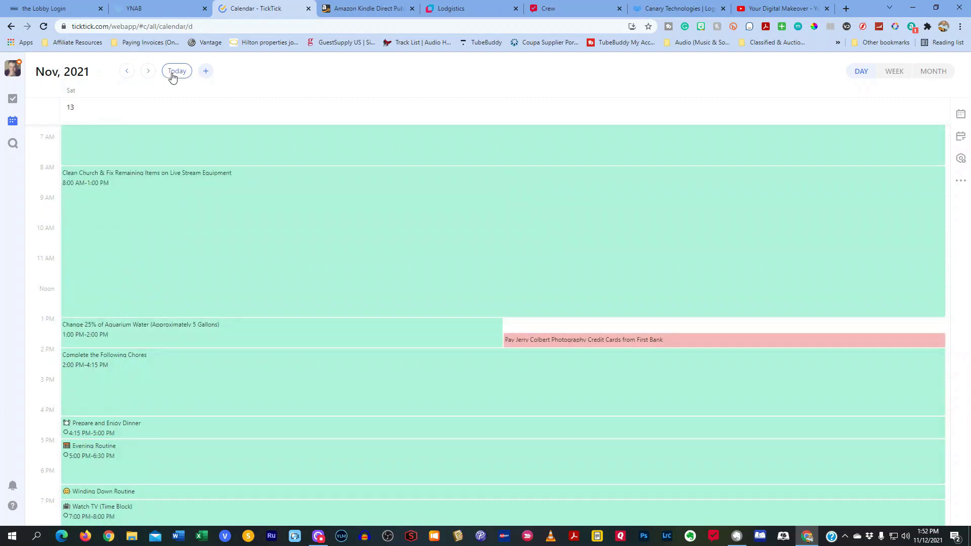
left_click(172, 74)
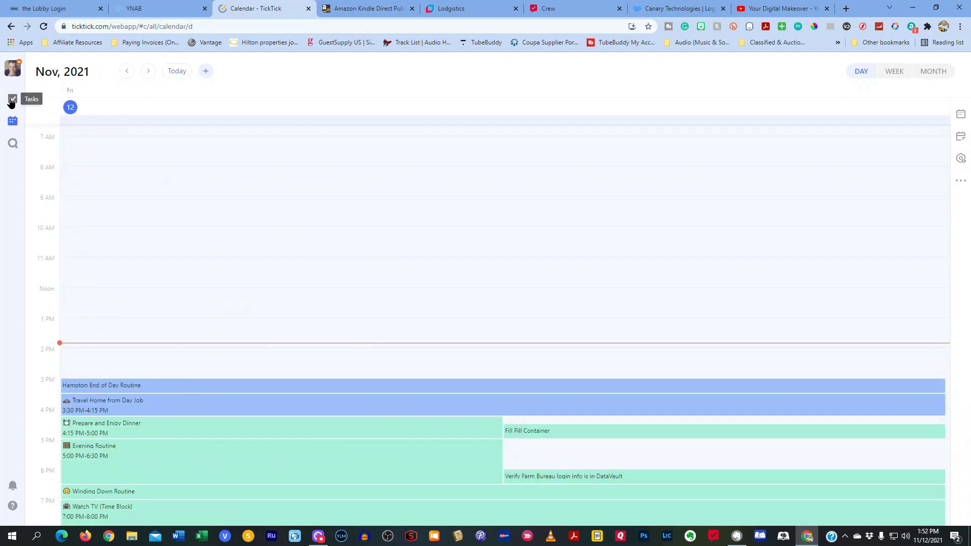
left_click(11, 100)
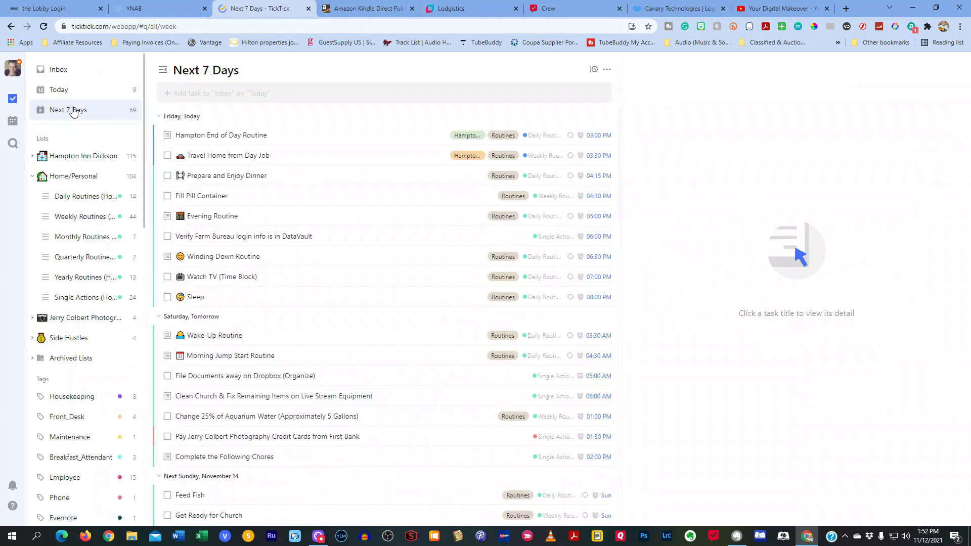
Review the upcoming tasks in the Next 7 Days list through Wednesday, November 17, and return to today's tasks.
scroll(330, 269, "down", 6)
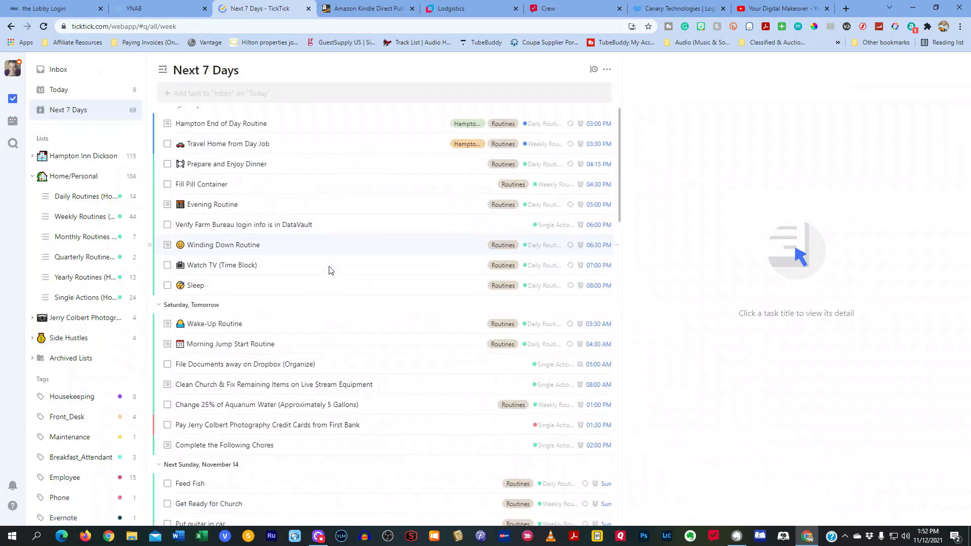
scroll(331, 269, "down", 15)
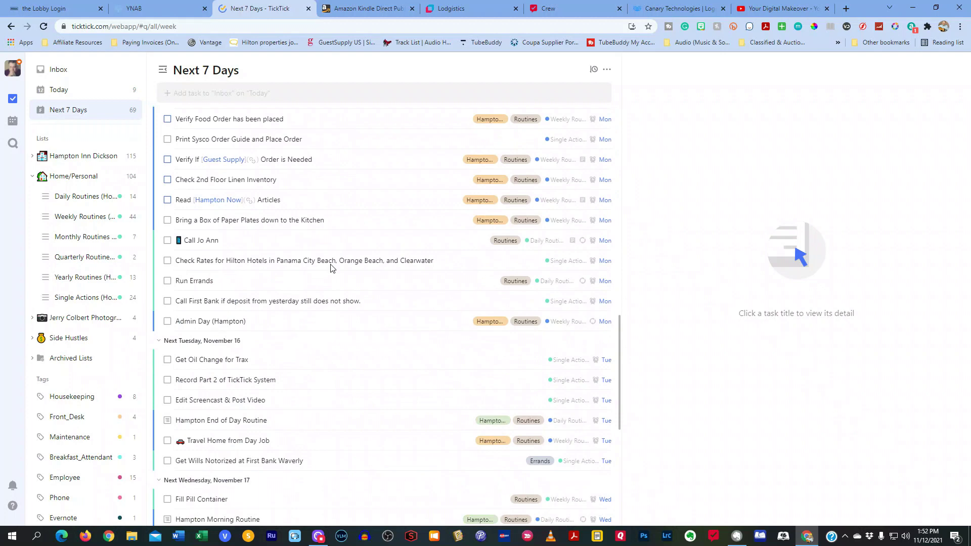
scroll(331, 268, "down", 3)
scroll(332, 266, "up", 20)
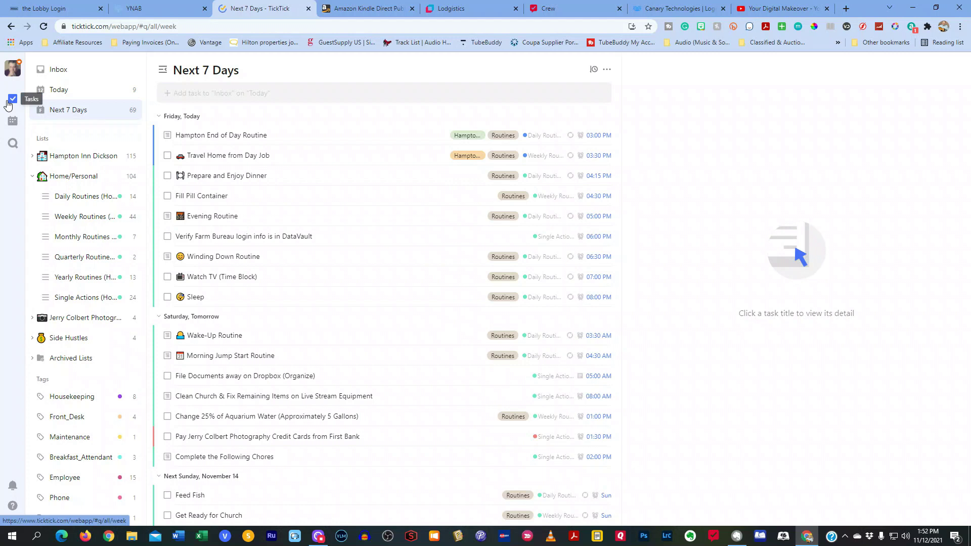
Compare the November 2021 calendar in its day, week and month views.
left_click(12, 122)
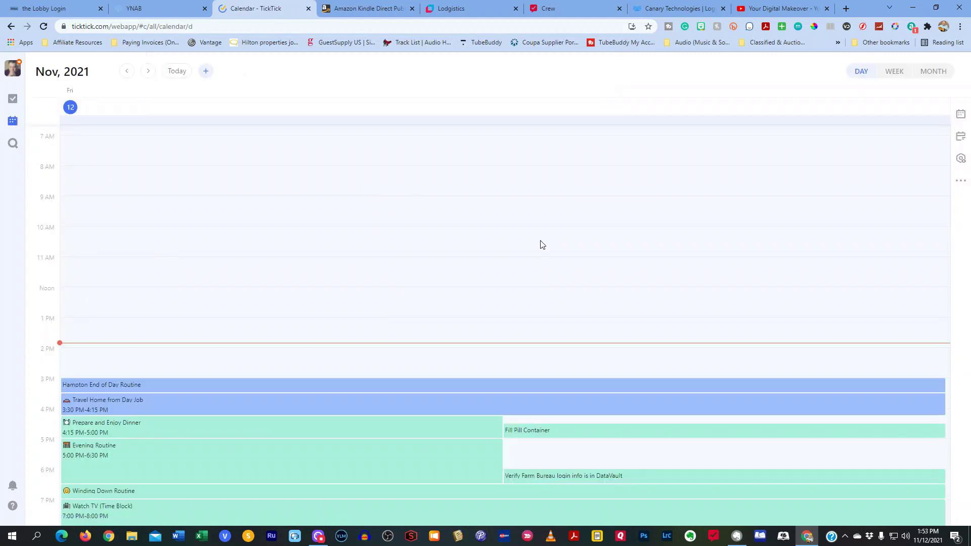
left_click(897, 73)
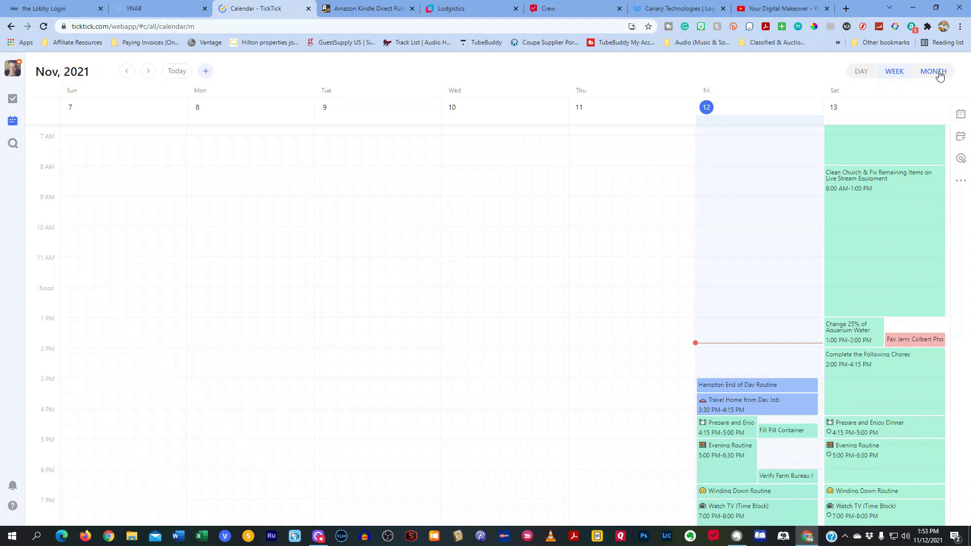
left_click(938, 73)
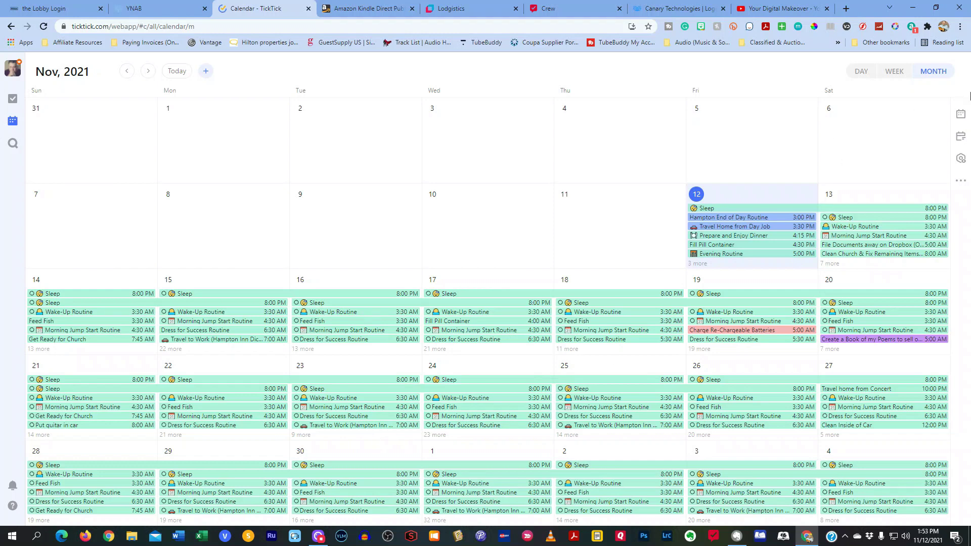
Check the week of November 14 to 20 in the calendar's week view and return to the current week.
left_click(895, 74)
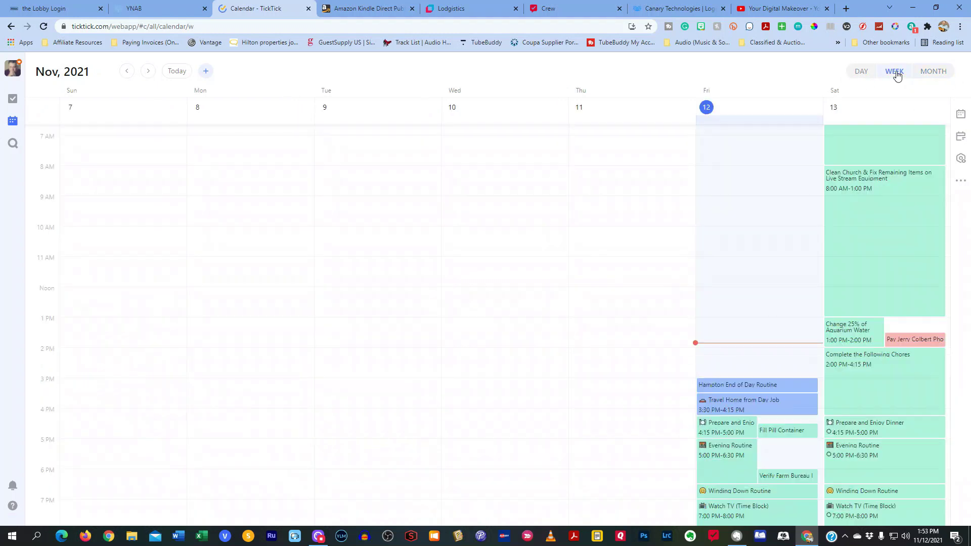
left_click(148, 72)
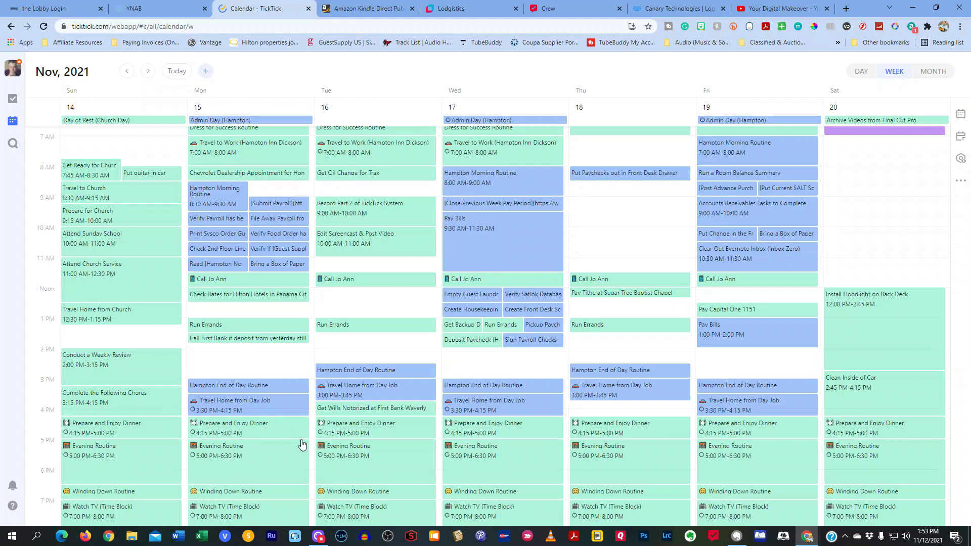
scroll(298, 440, "up", 2)
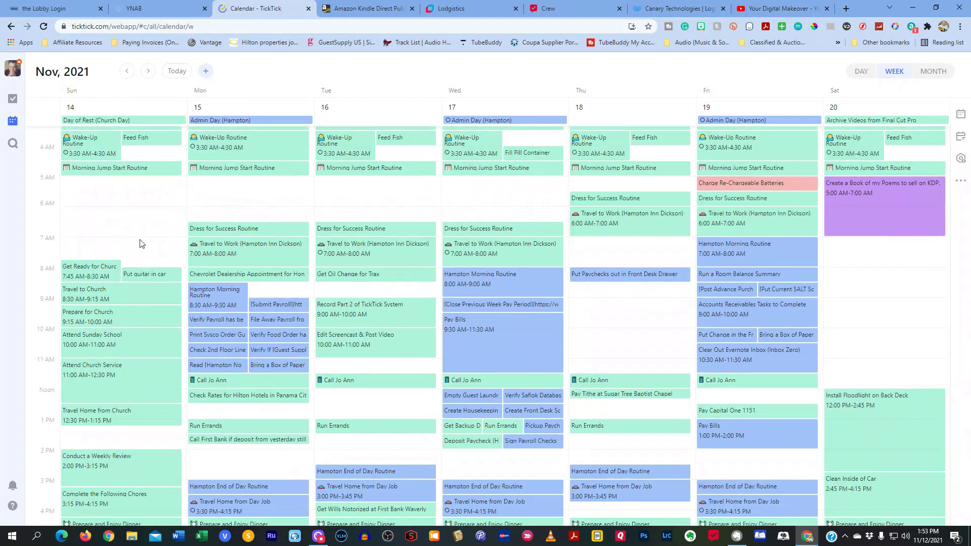
scroll(304, 375, "down", 2)
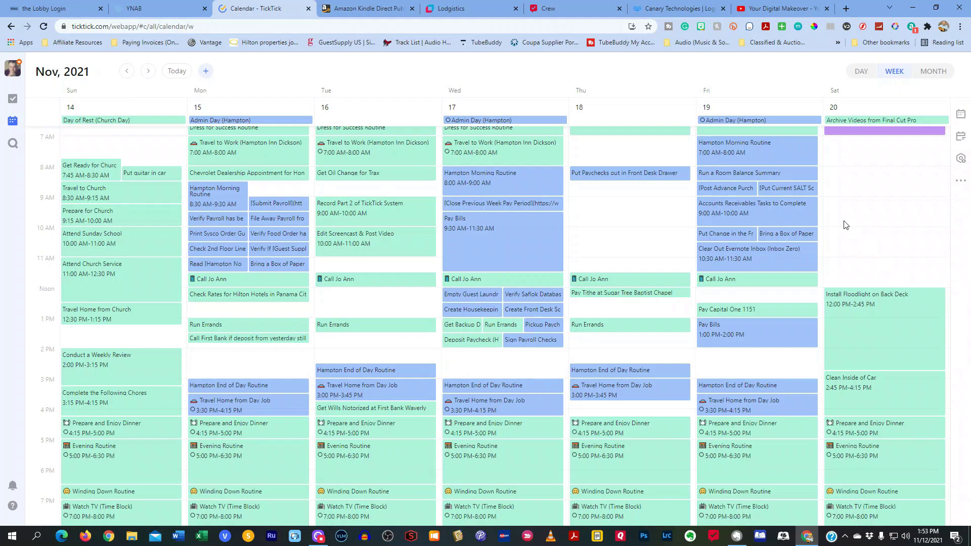
left_click(173, 76)
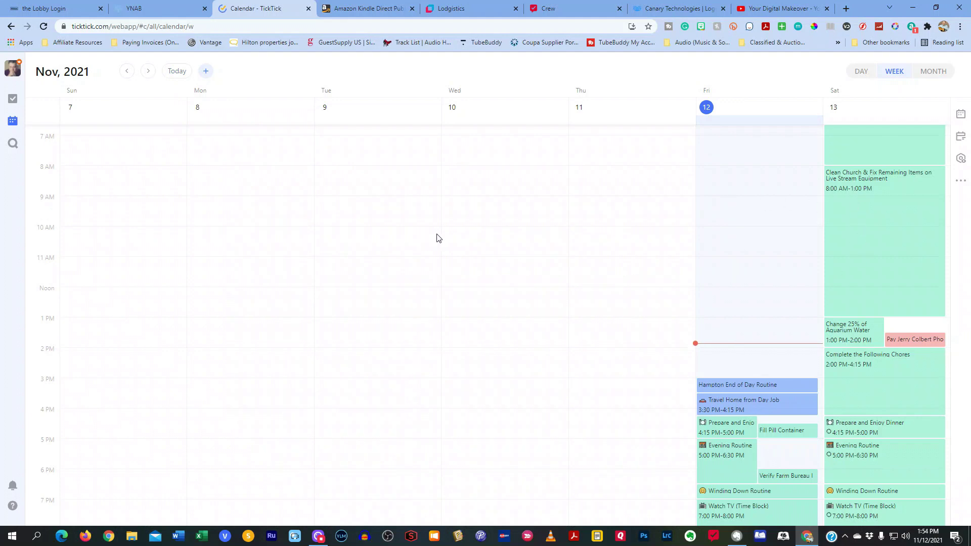
Examine the routines and time blocks scheduled from early morning to night in the week of November 14 to 20.
left_click(148, 72)
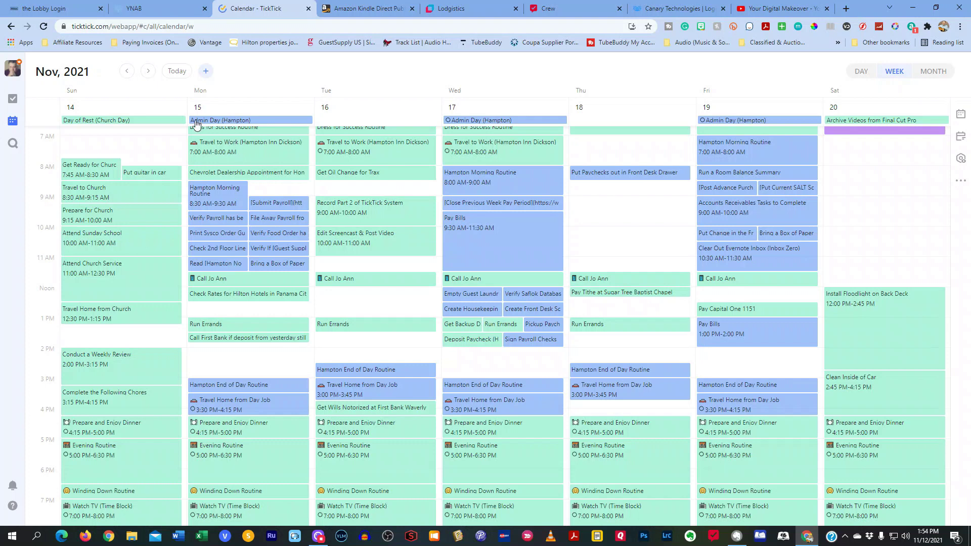
scroll(239, 280, "up", 3)
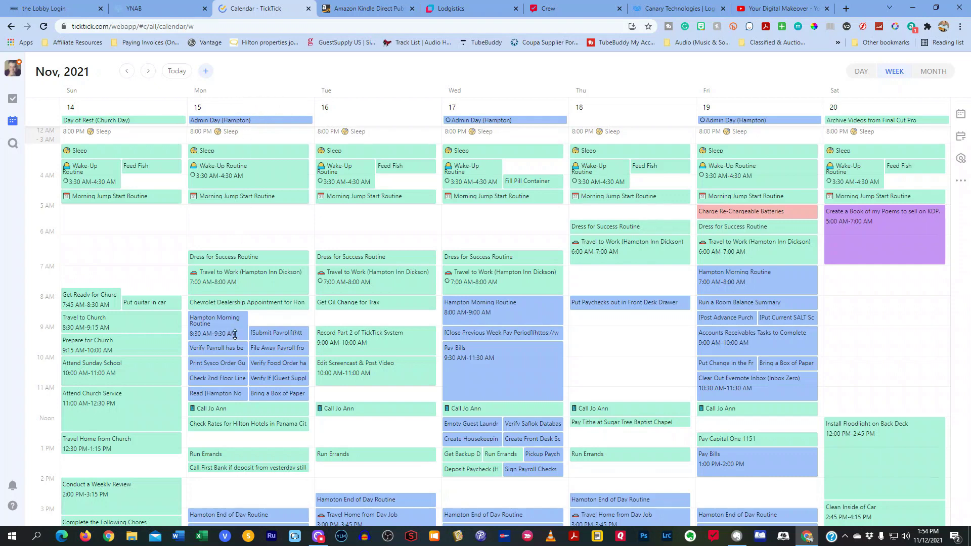
scroll(260, 443, "down", 2)
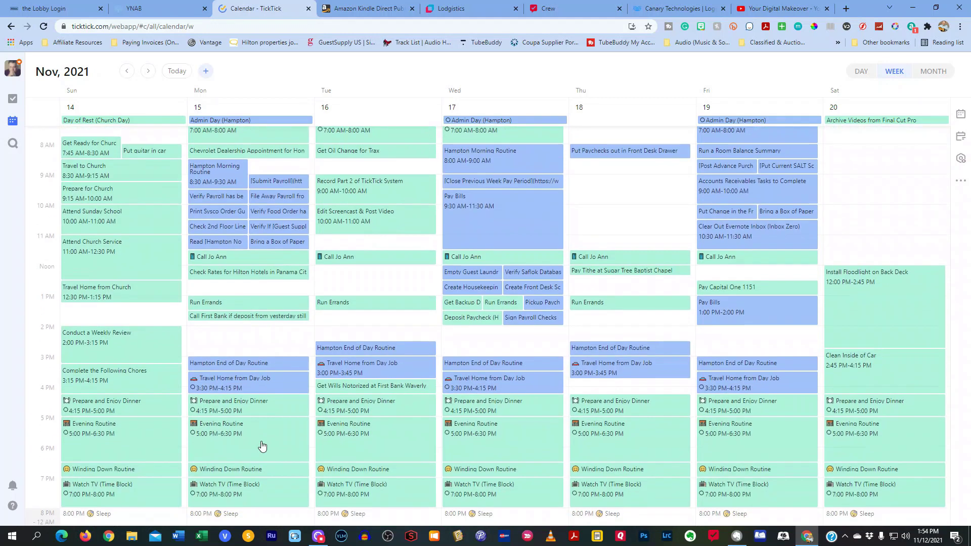
scroll(261, 443, "up", 2)
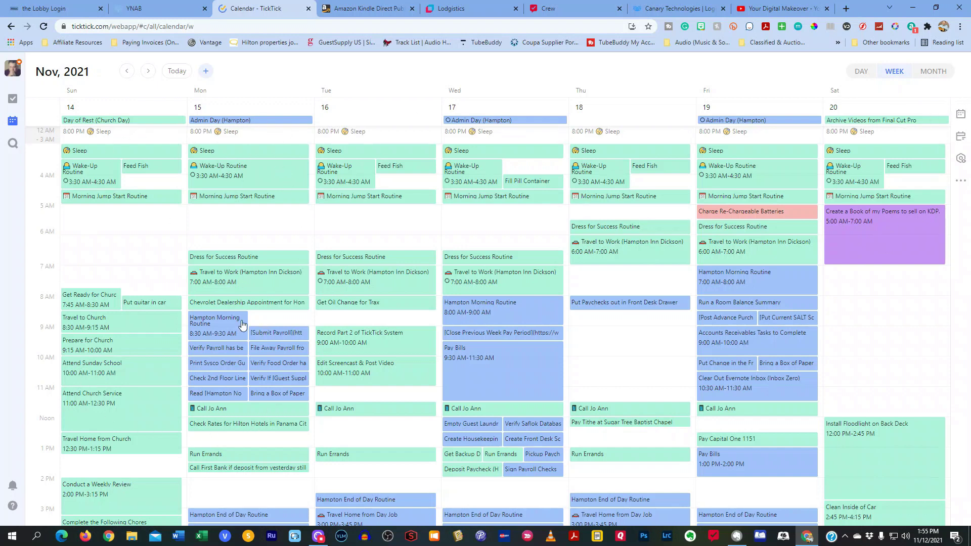
scroll(246, 420, "down", 1)
scroll(245, 416, "down", 4)
scroll(247, 416, "up", 5)
Show today in the calendar's day view with the Arrange Tasks list of undated tasks beside it.
left_click(862, 72)
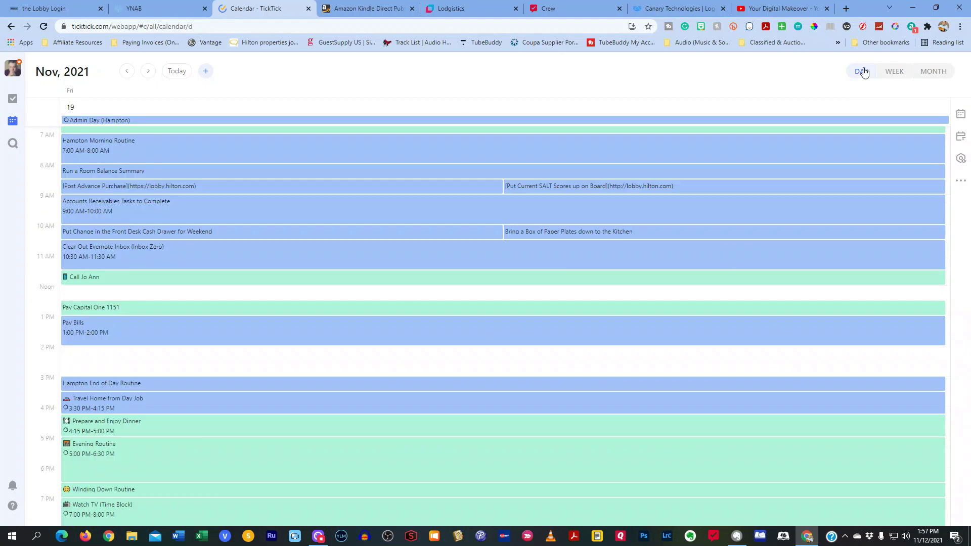
left_click(165, 76)
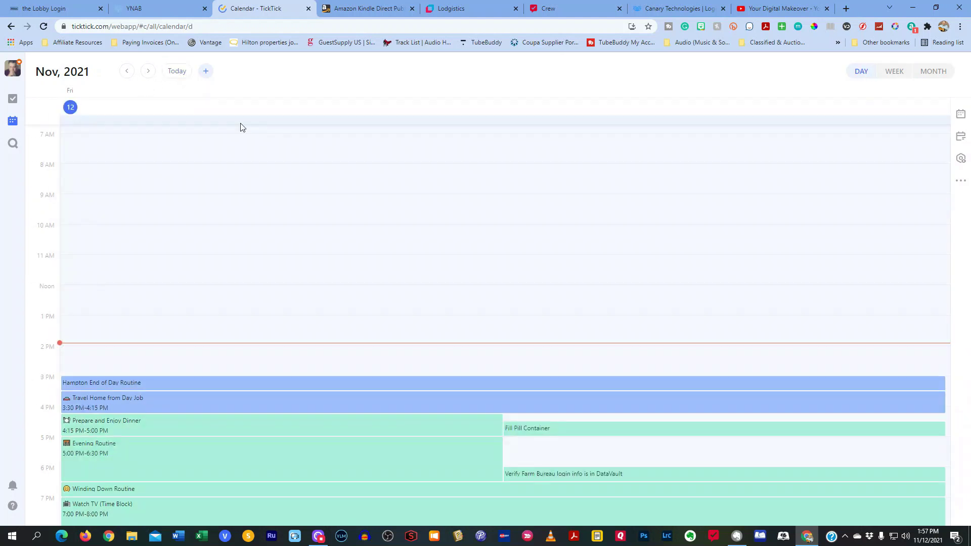
left_click(961, 137)
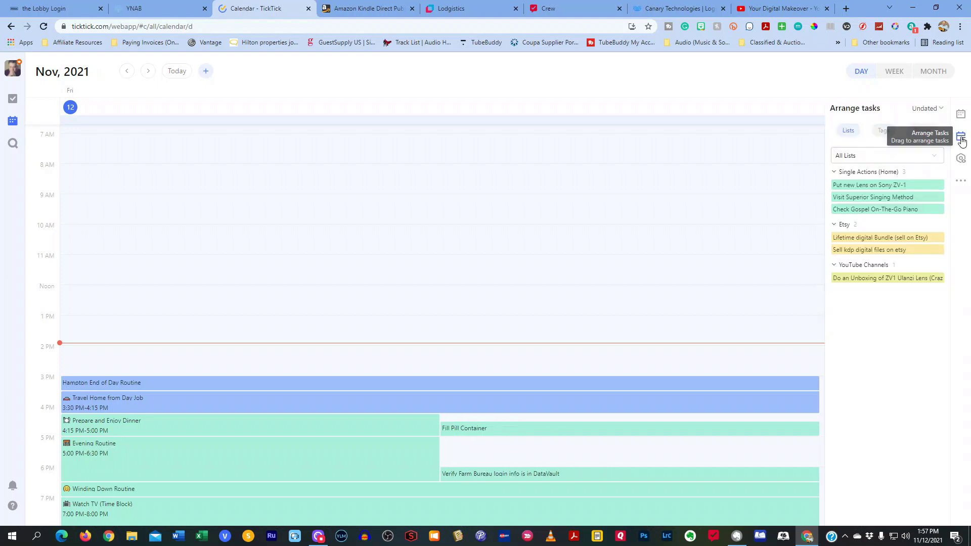
left_click(961, 137)
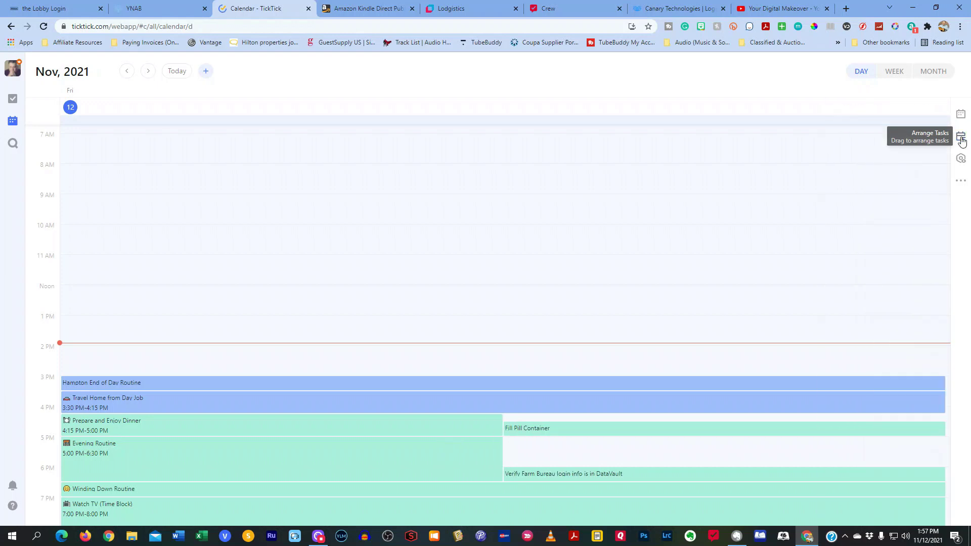
left_click(961, 137)
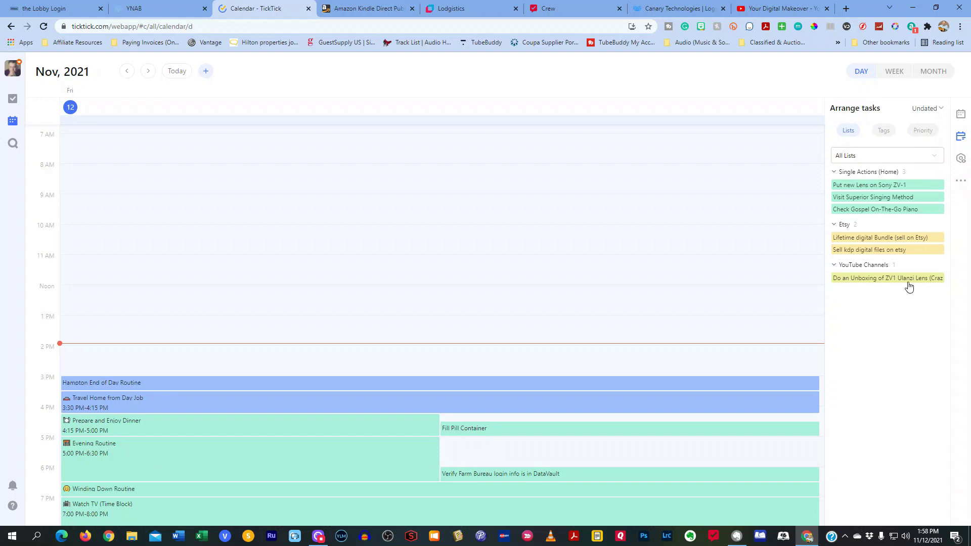
Schedule the undated task "Put new Lens on Sony ZV-1" for November 12 from 2:00 to 3:00 PM, and clear its date again.
left_click_drag(872, 186, 537, 367)
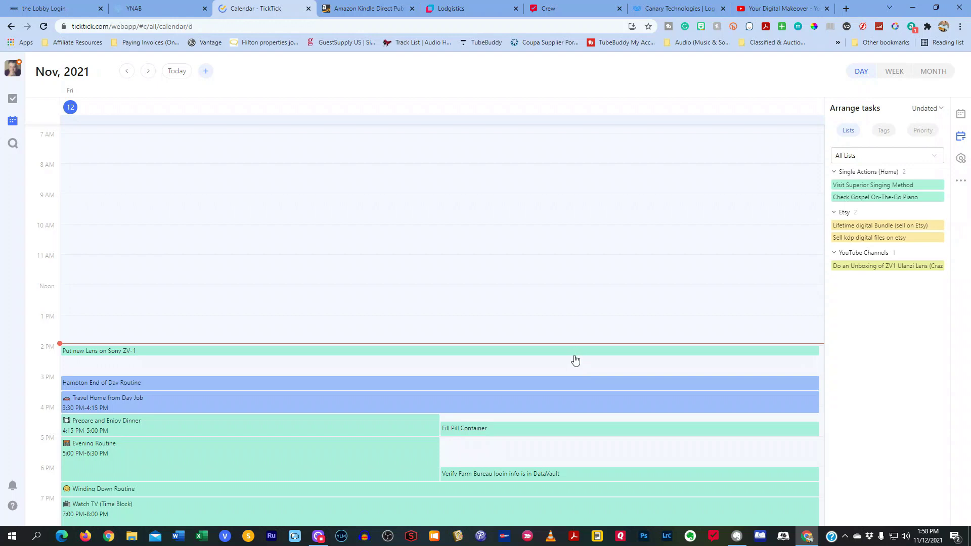
left_click_drag(577, 363, 578, 378)
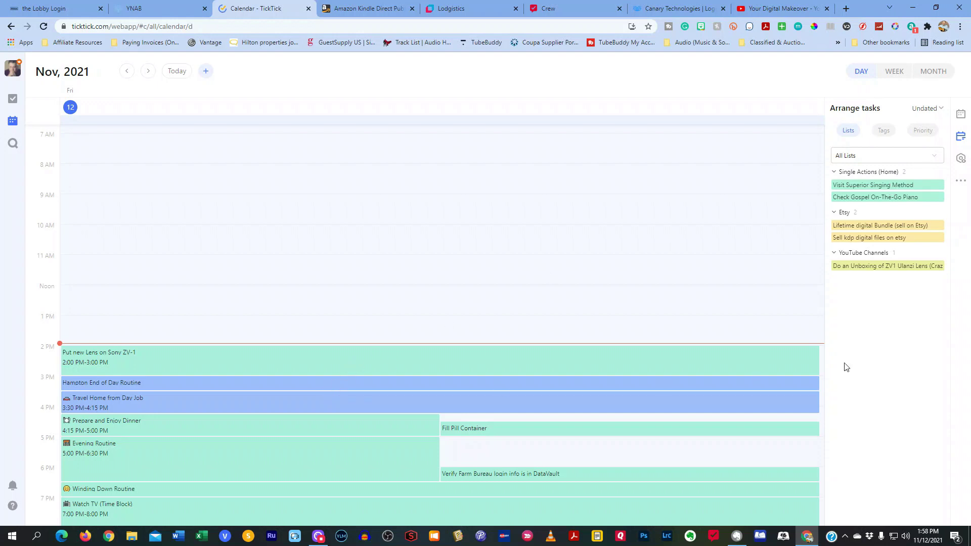
left_click(313, 367)
left_click(395, 349)
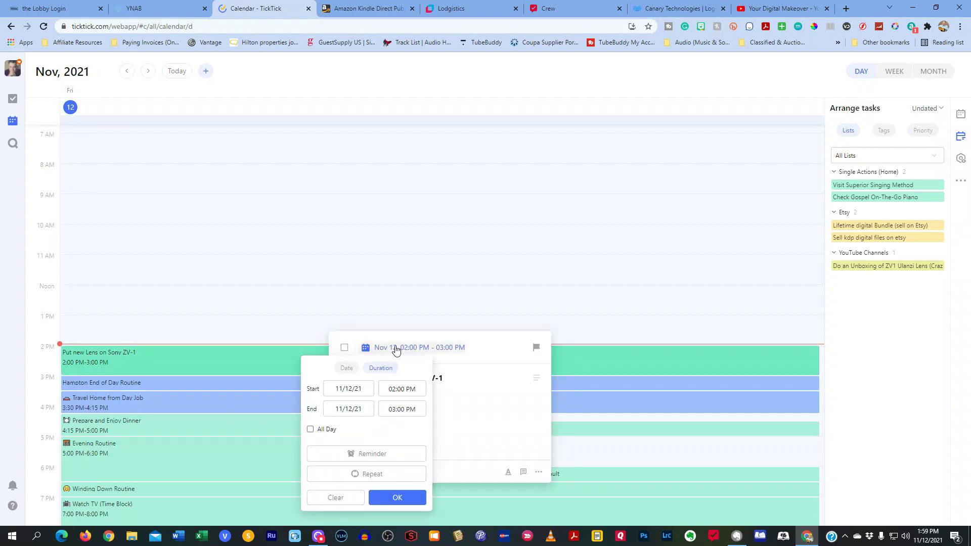
left_click(344, 498)
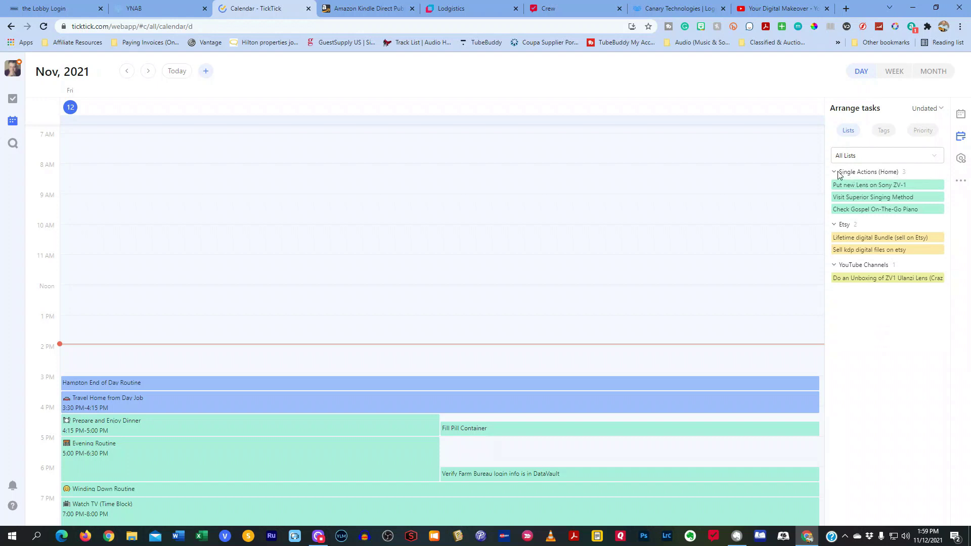
left_click(13, 120)
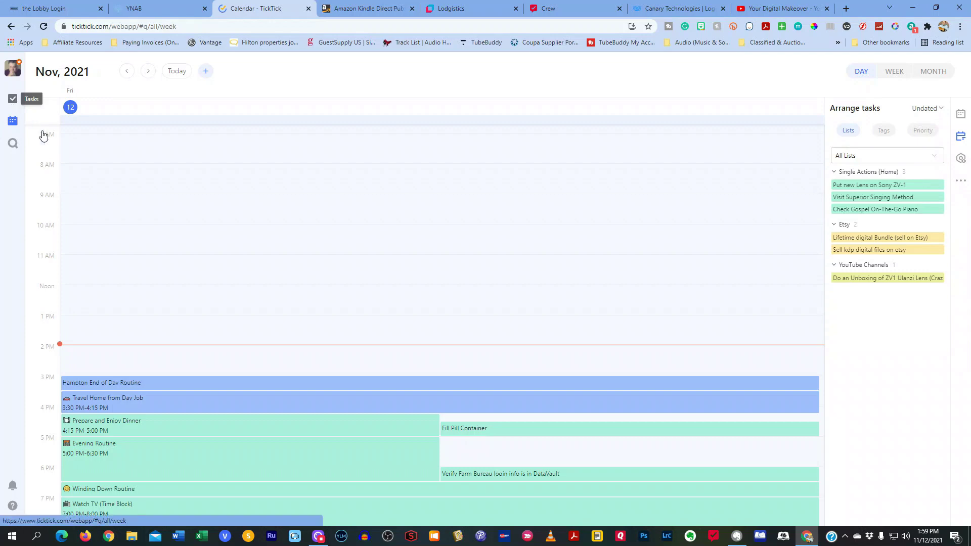
left_click(13, 127)
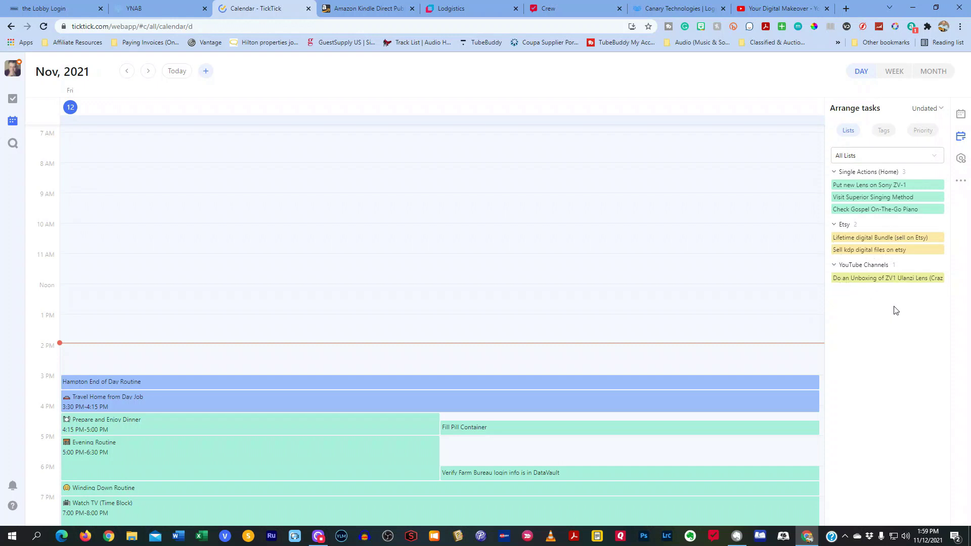
Move the undated task "Put new Lens on Sony ZV-1" to the Single Actions (Photography) list.
left_click(883, 189)
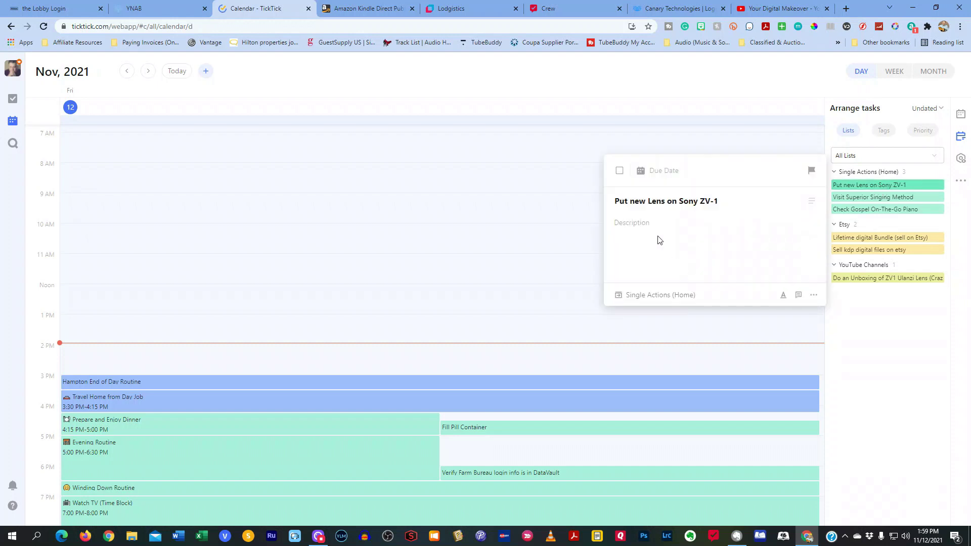
left_click(659, 296)
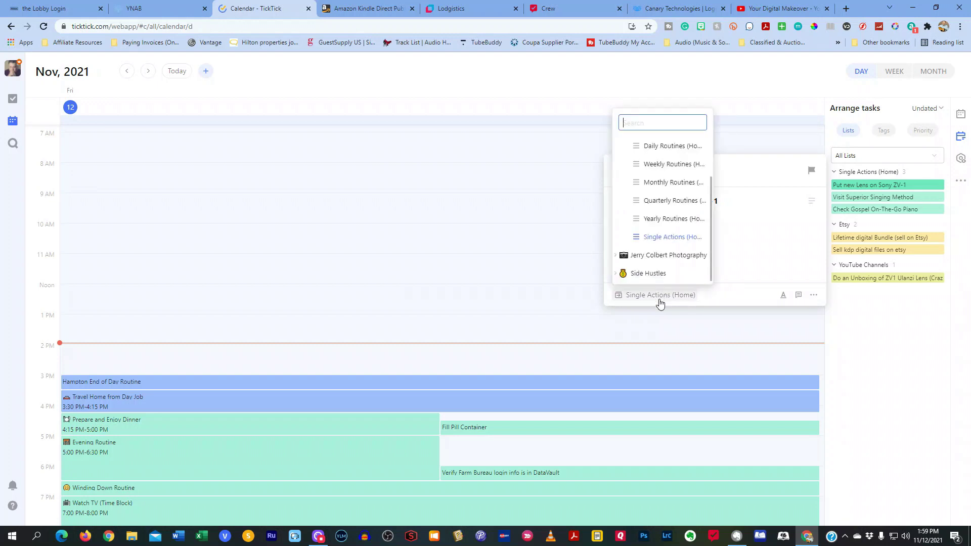
left_click(616, 256)
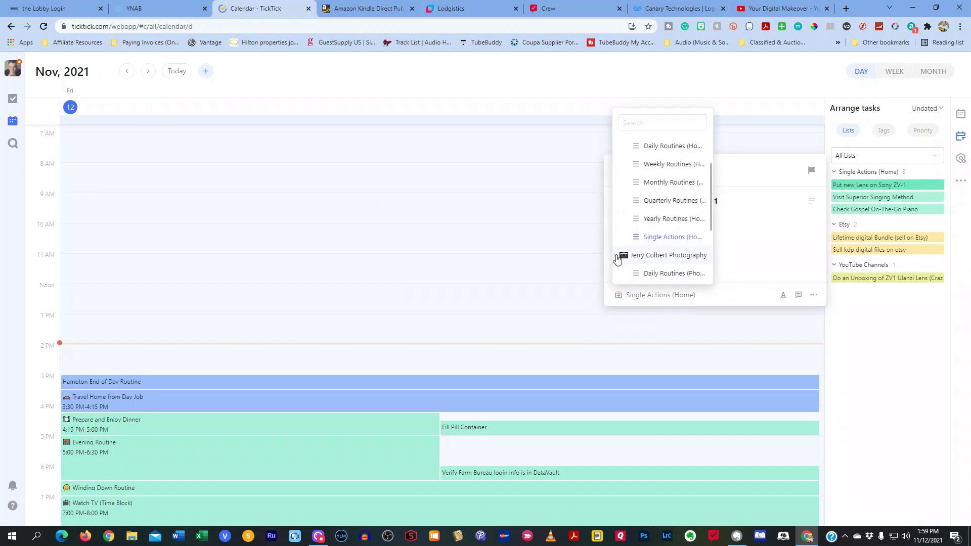
scroll(658, 258, "down", 2)
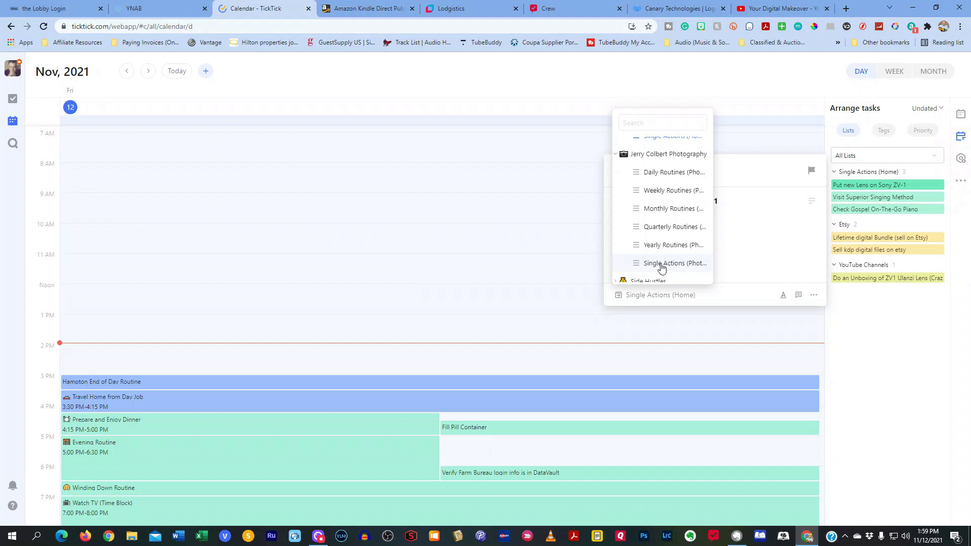
left_click(660, 265)
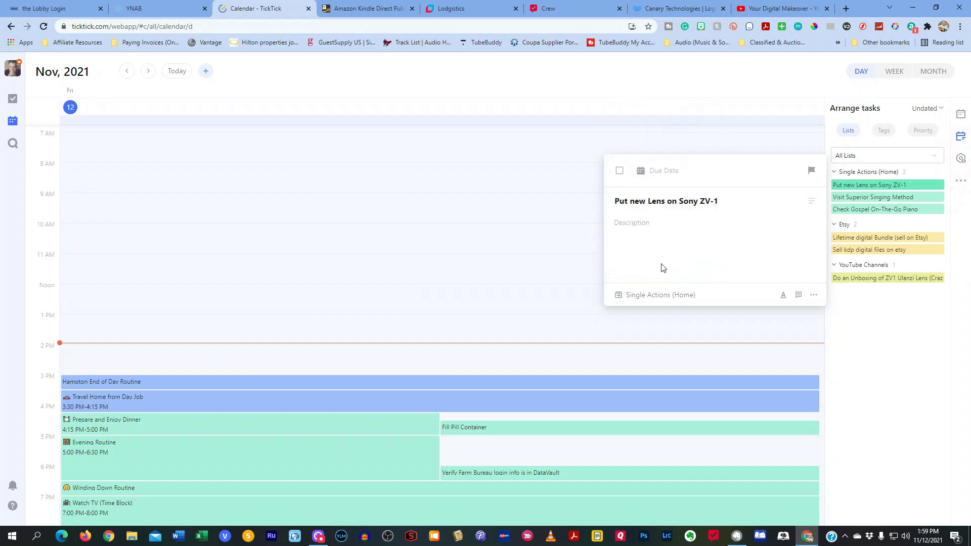
left_click(928, 407)
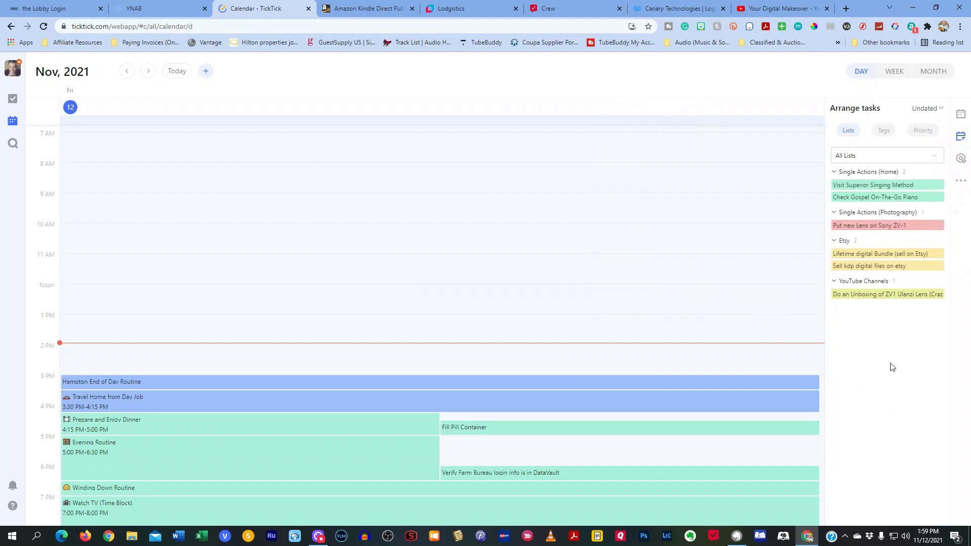
Compare the undated tasks grouped by tags and by priority, and return to grouping by lists.
left_click(883, 133)
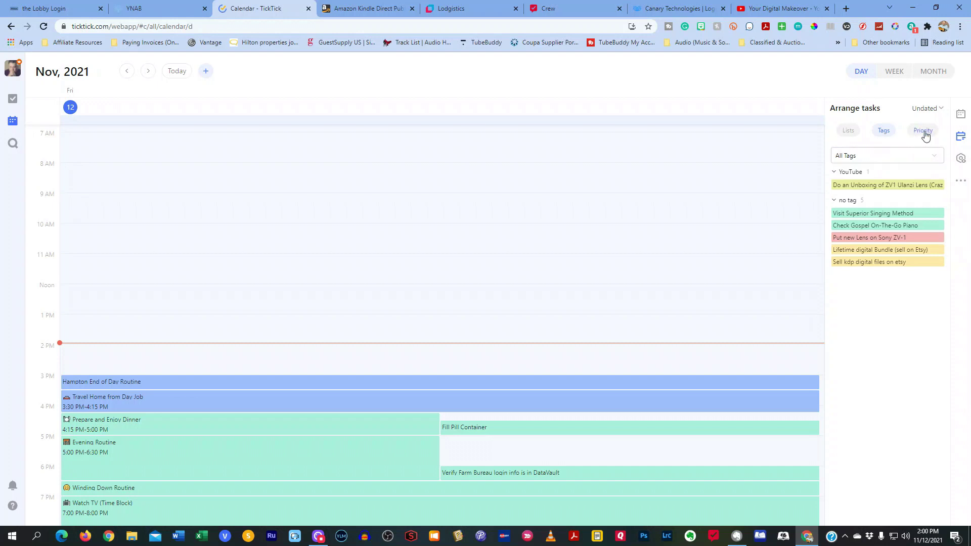
left_click(925, 135)
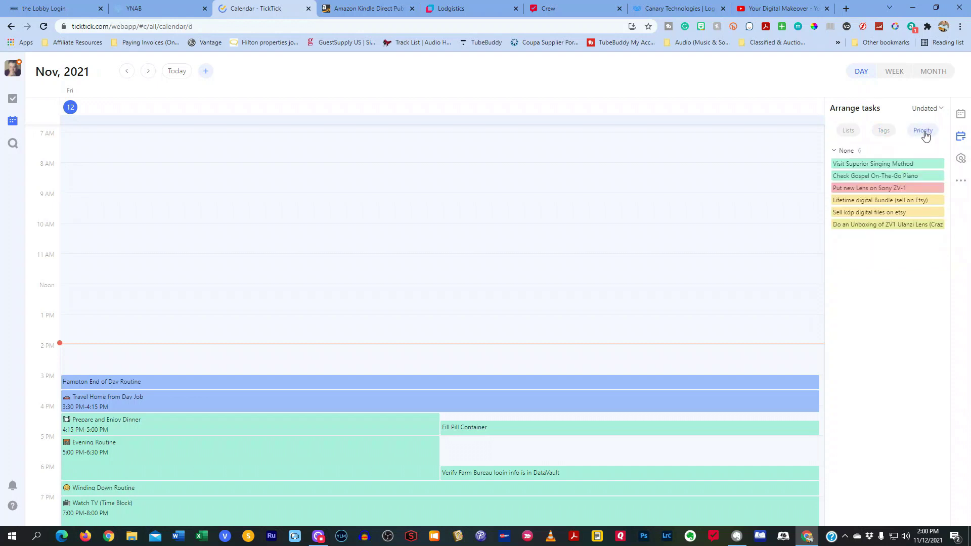
left_click(849, 132)
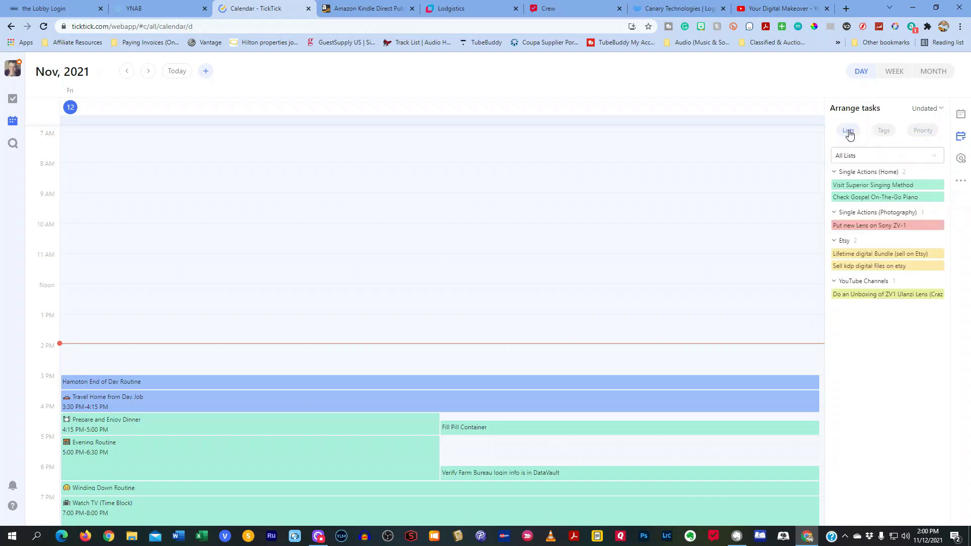
Look at the undated and overdue filter choices for the Arrange Tasks list.
left_click(939, 109)
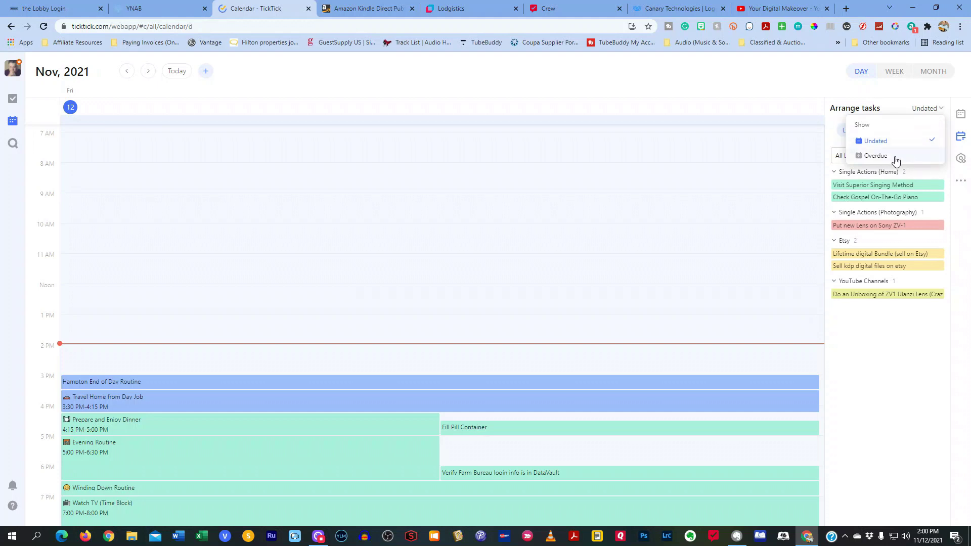
left_click(908, 99)
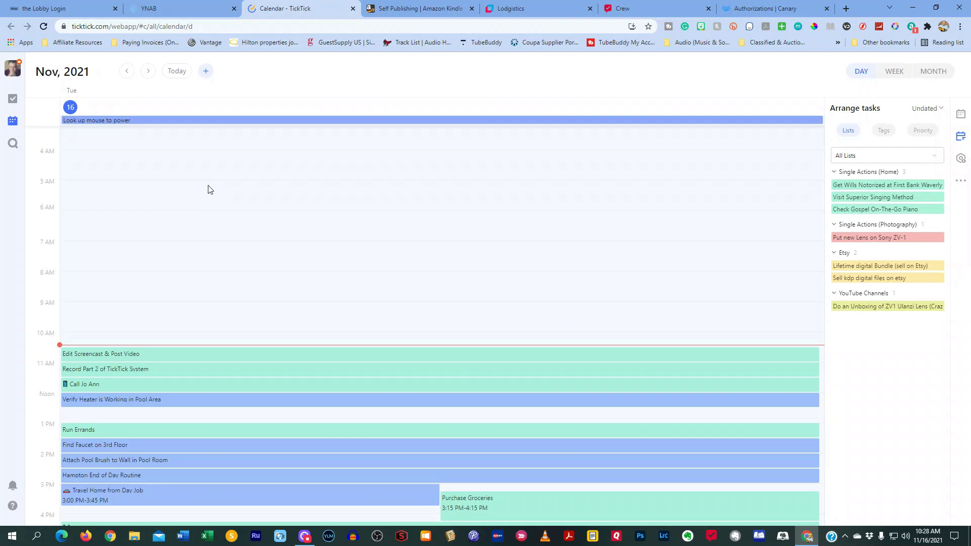
Create the task "Car Appointment" on November 16 at 8:00 AM in the Single Actions (Home) list.
left_click(183, 277)
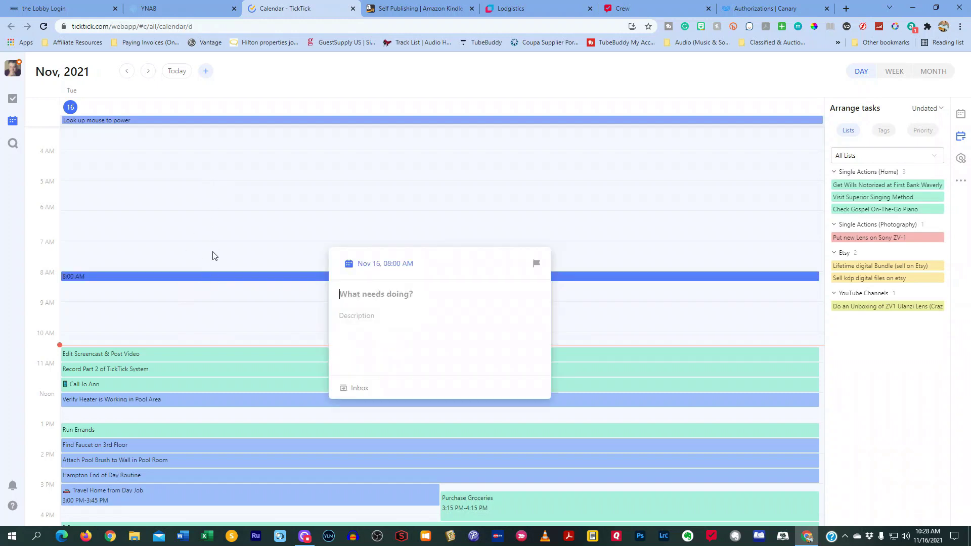
type("Car Appointment")
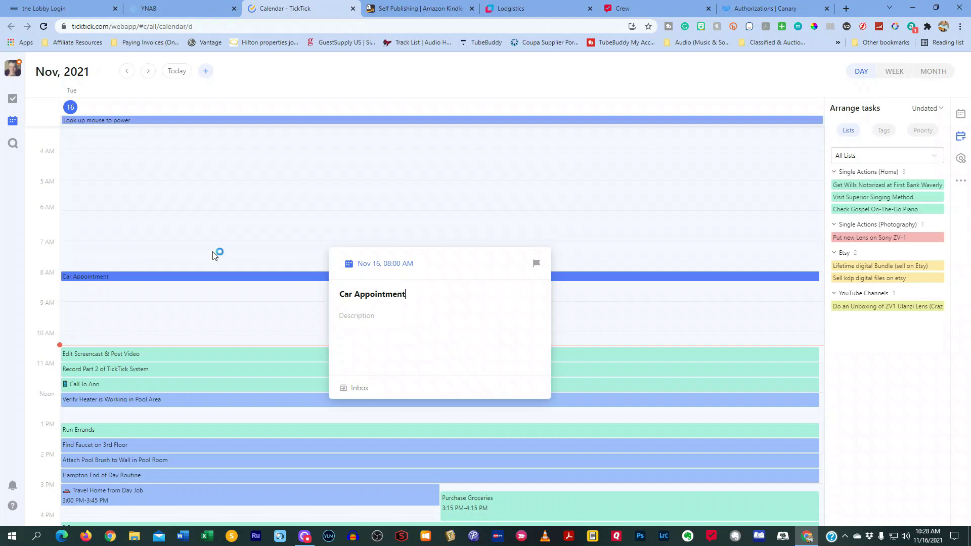
left_click(360, 388)
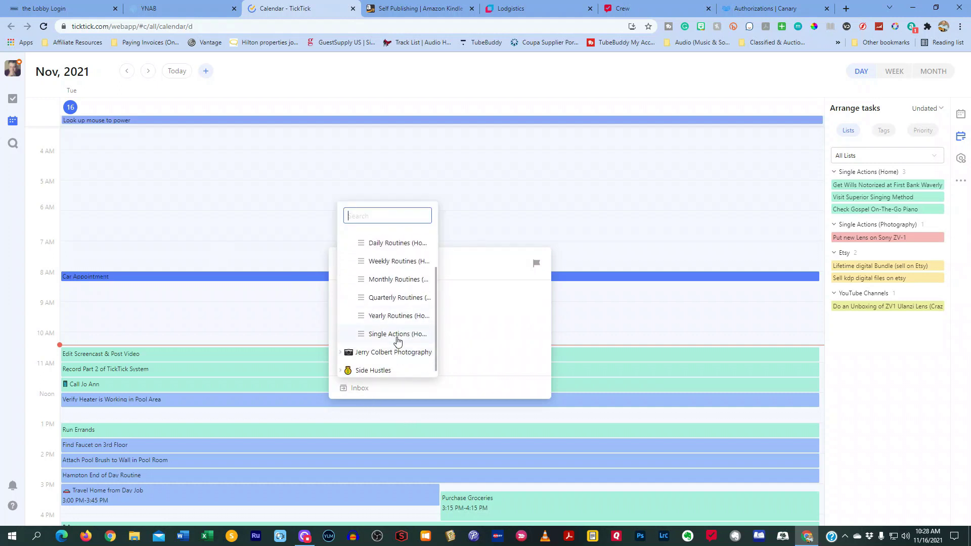
left_click(394, 353)
left_click(579, 326)
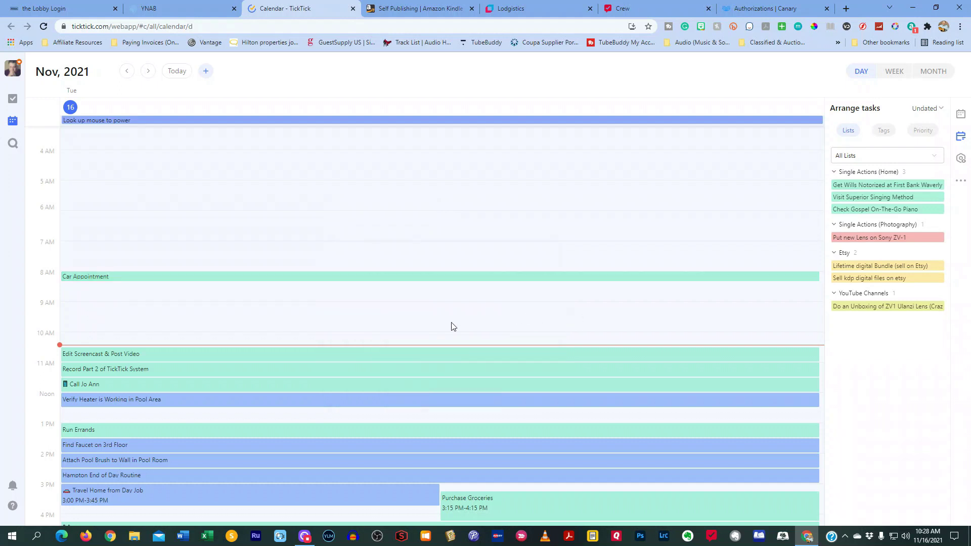
Extend the "Car Appointment" task so it runs from 8:00 to 9:00 AM.
left_click_drag(445, 280, 450, 303)
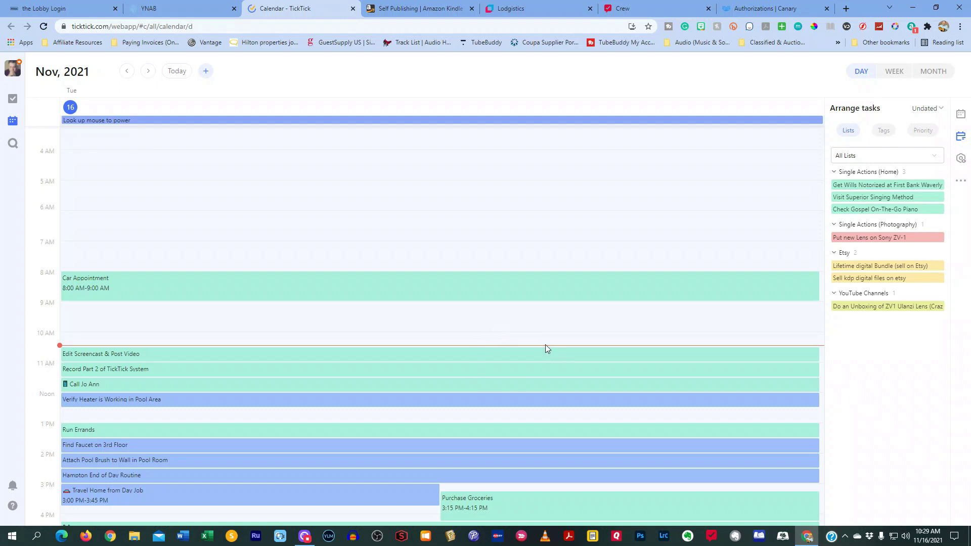
left_click(448, 293)
left_click(365, 330)
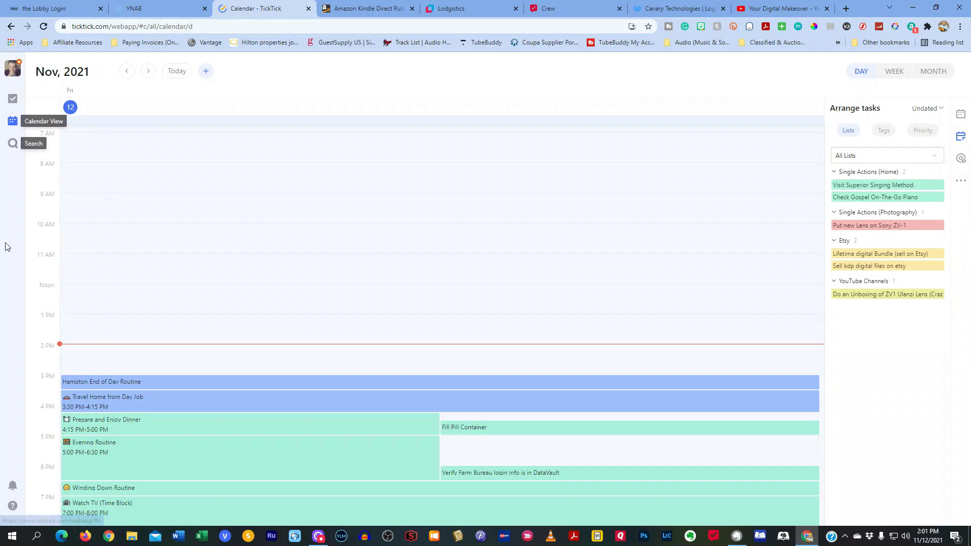
View the Inbox in the task lists and return to the calendar's day view.
left_click(12, 99)
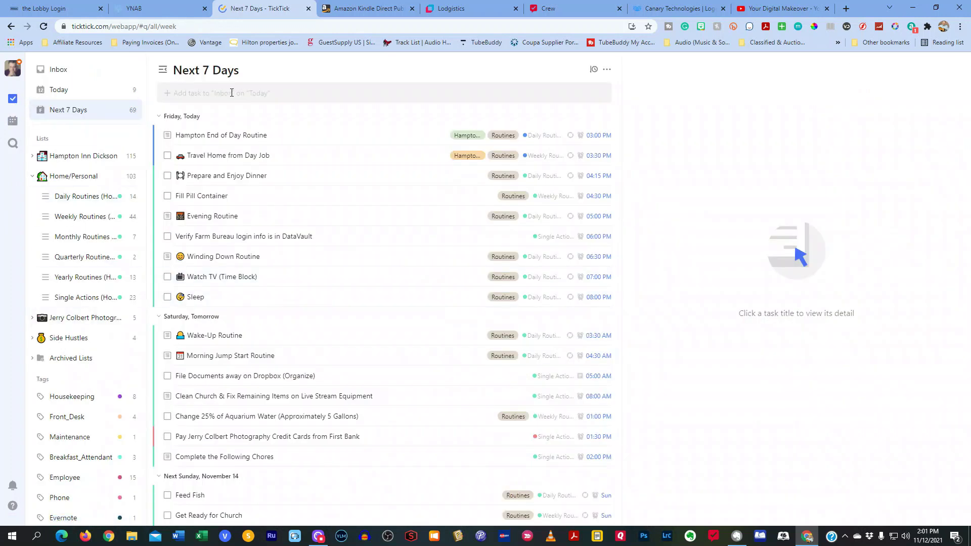
left_click(85, 71)
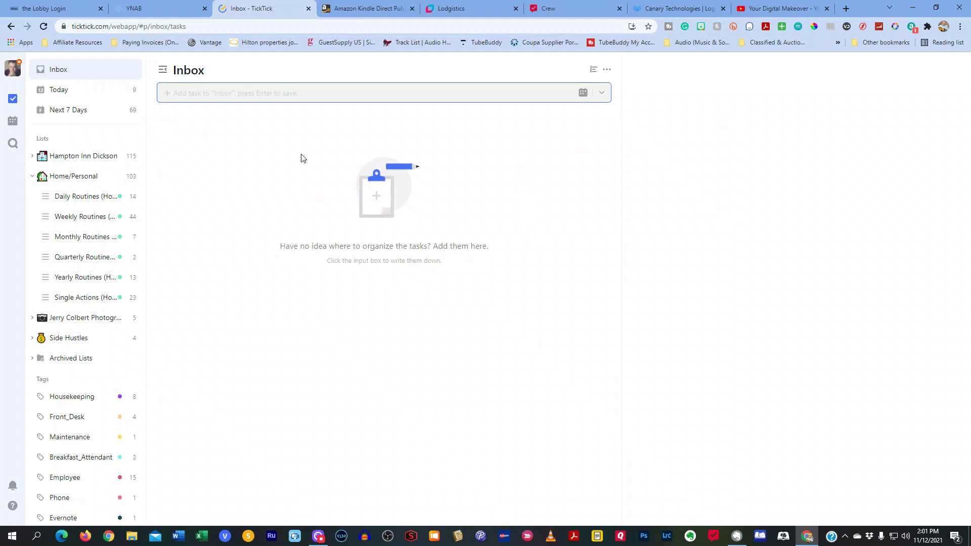
left_click(12, 122)
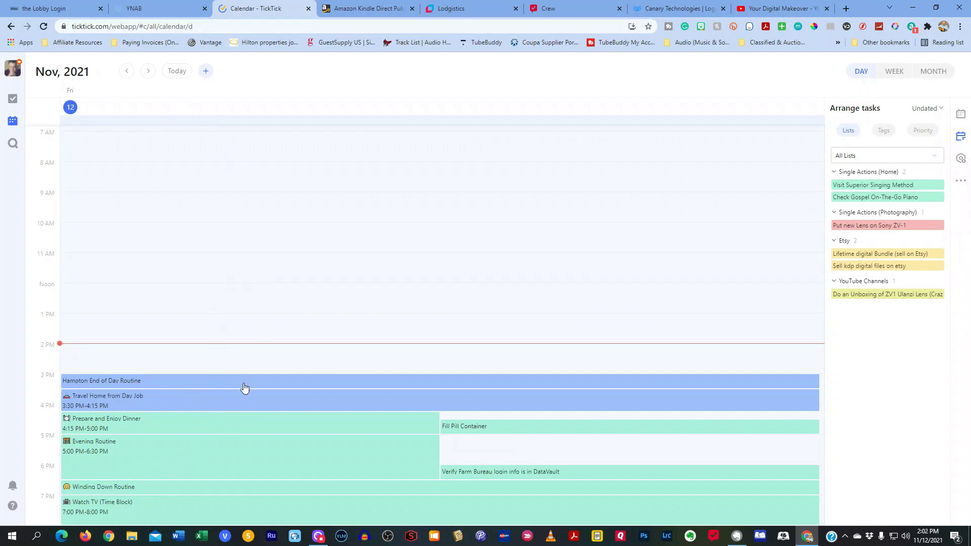
Review the tasks scheduled for November 12 in the day view, from morning through evening.
scroll(279, 343, "up", 3)
scroll(279, 343, "down", 3)
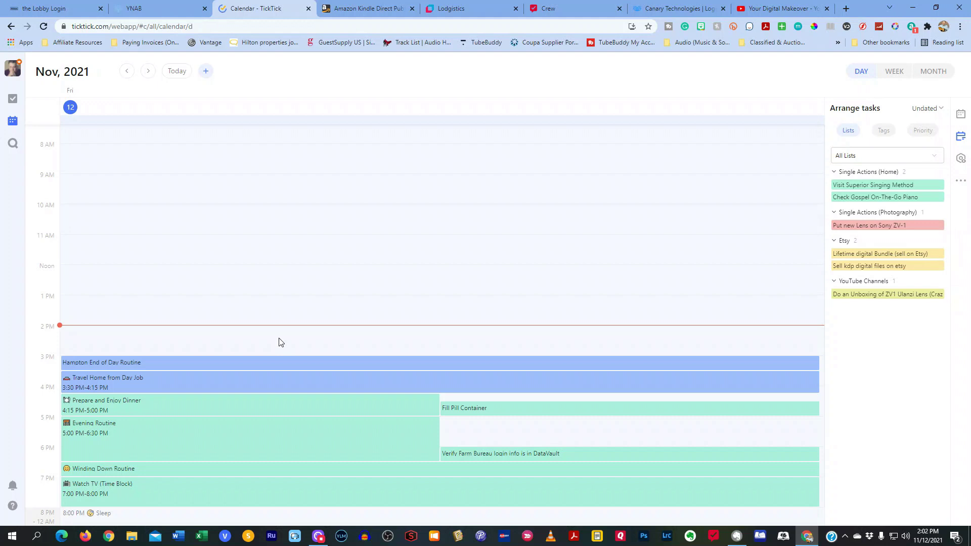
scroll(279, 342, "up", 3)
scroll(279, 343, "down", 3)
scroll(256, 440, "up", 2)
scroll(256, 440, "down", 2)
scroll(180, 408, "up", 3)
scroll(158, 374, "down", 3)
Show Saturday, November 13 in the day view, starting from its early-morning tasks.
left_click(148, 74)
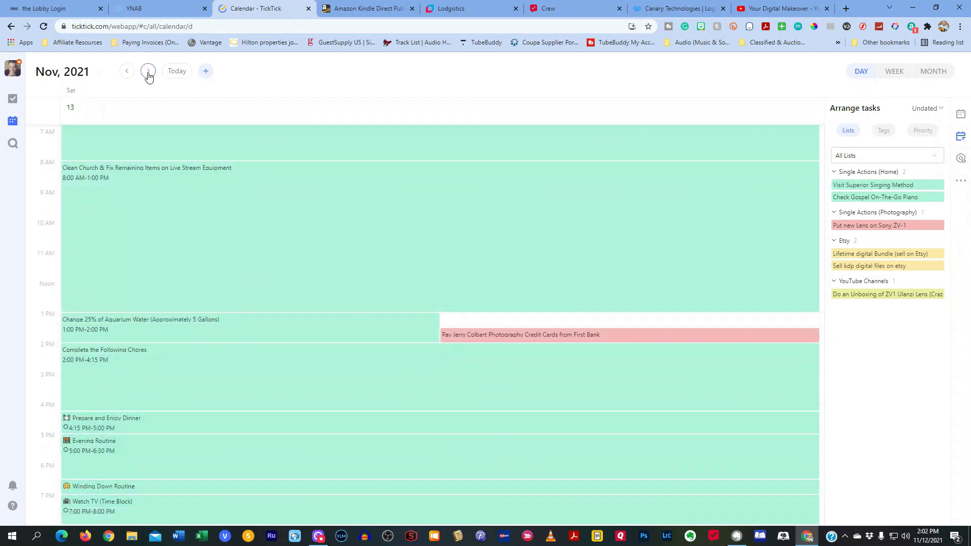
scroll(222, 344, "up", 2)
scroll(225, 347, "up", 1)
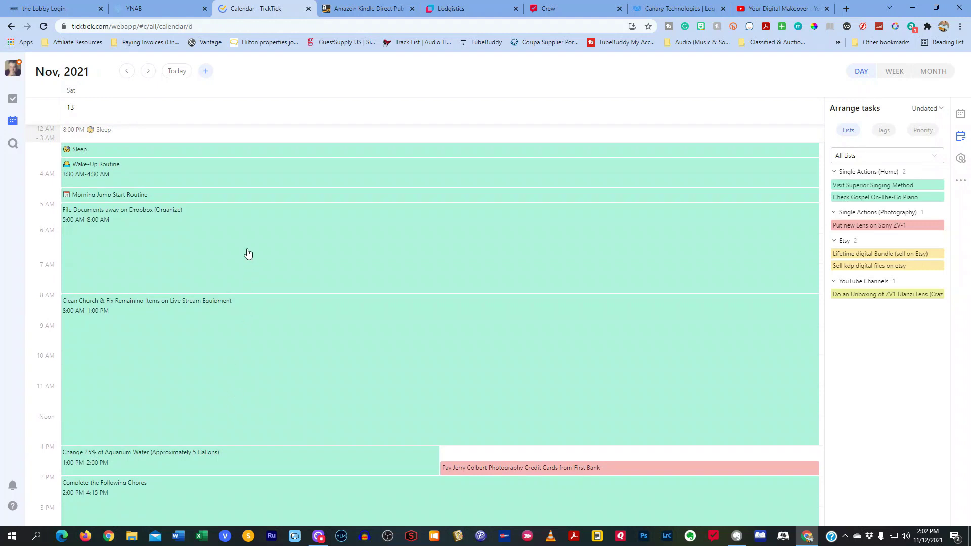
Examine the checklist of "Clean Church & Fix Remaining Items on Live Stream Equipment" and the rest of the November 13 schedule.
left_click(247, 343)
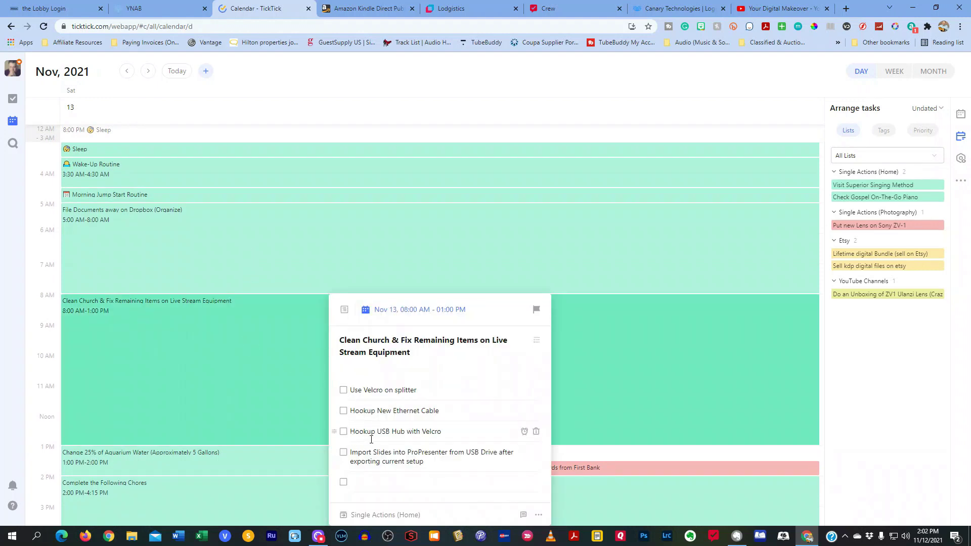
left_click(258, 339)
scroll(257, 339, "down", 3)
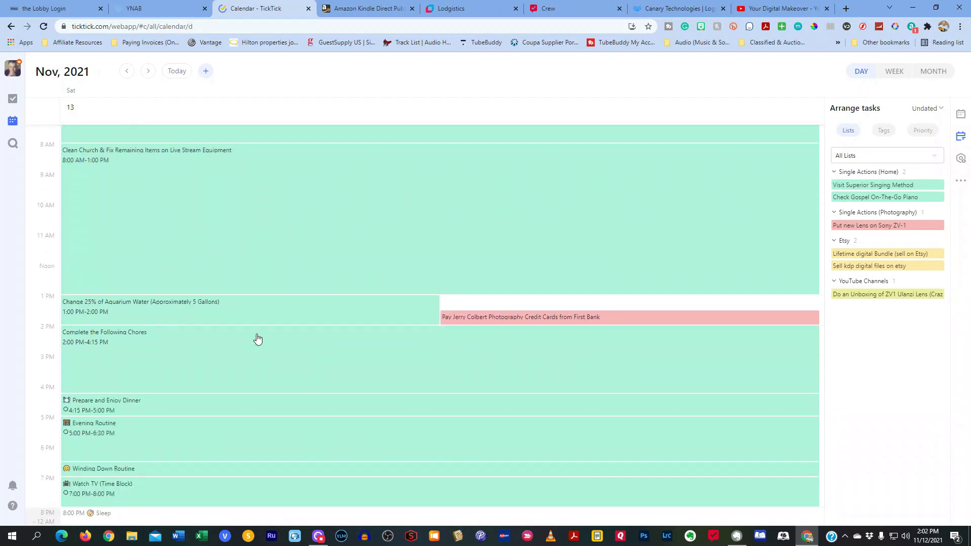
scroll(262, 306, "up", 2)
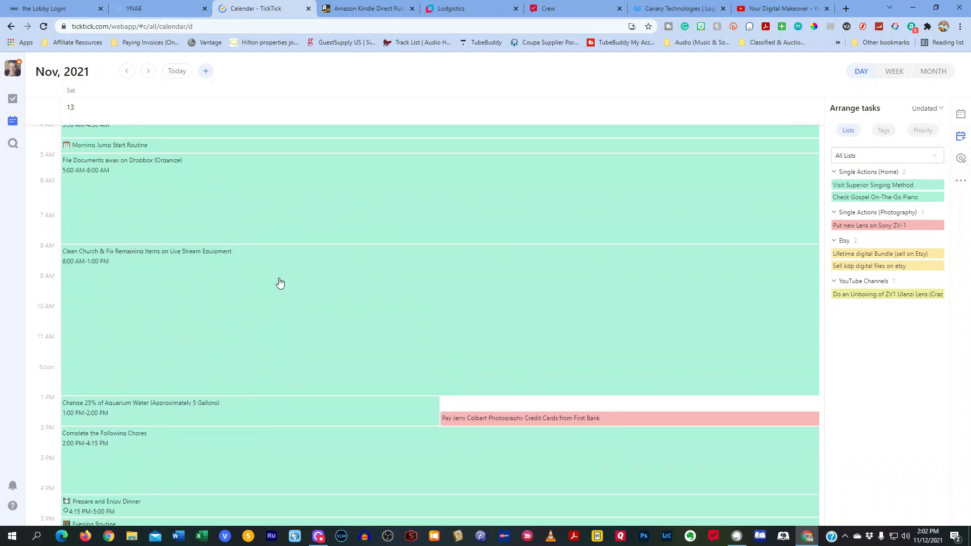
left_click(281, 283)
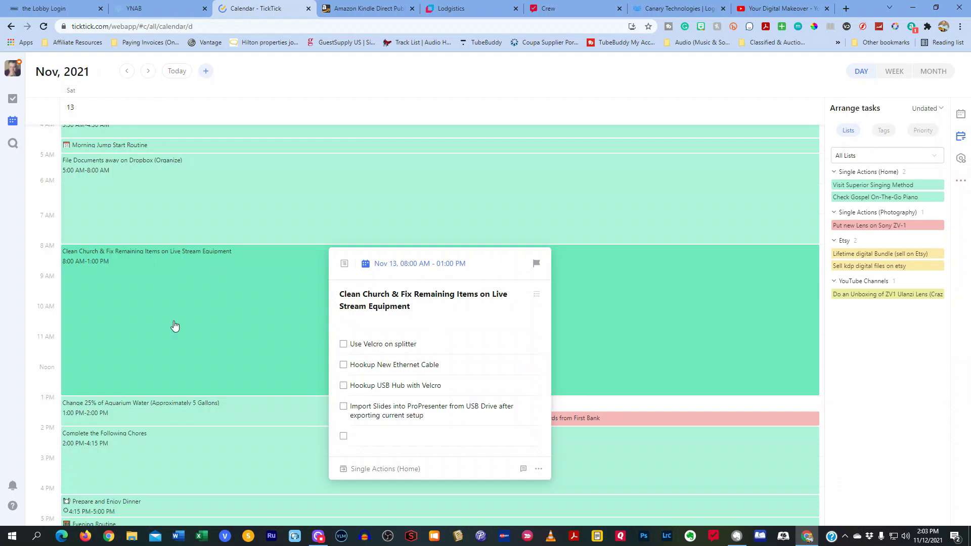
left_click(231, 309)
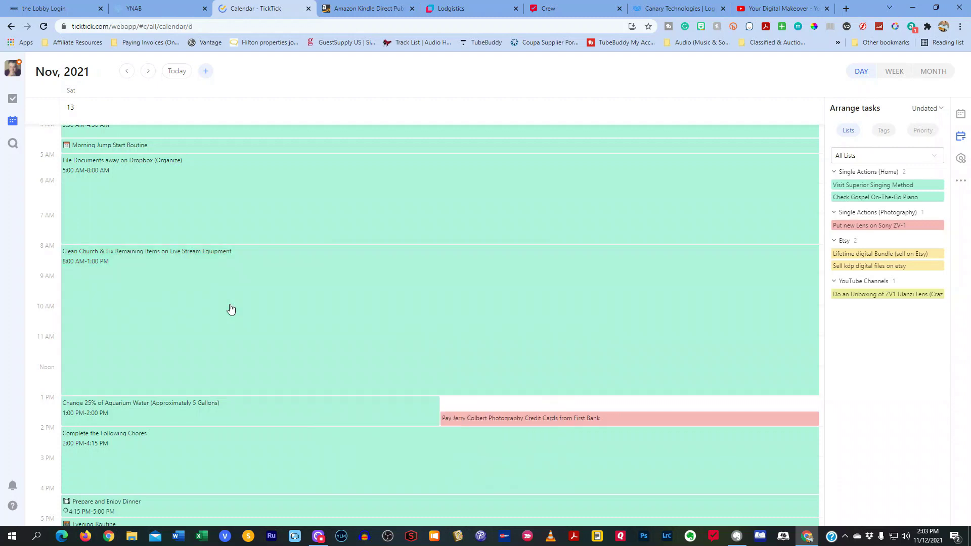
Look through the additional actions available for the "Clean Church & Fix Remaining Items on Live Stream Equipment" task.
left_click(185, 263)
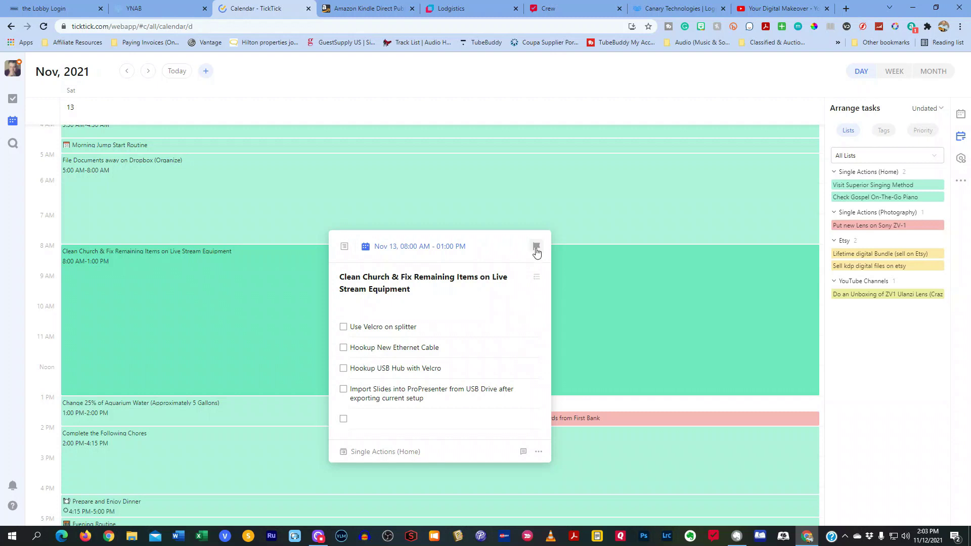
left_click(540, 453)
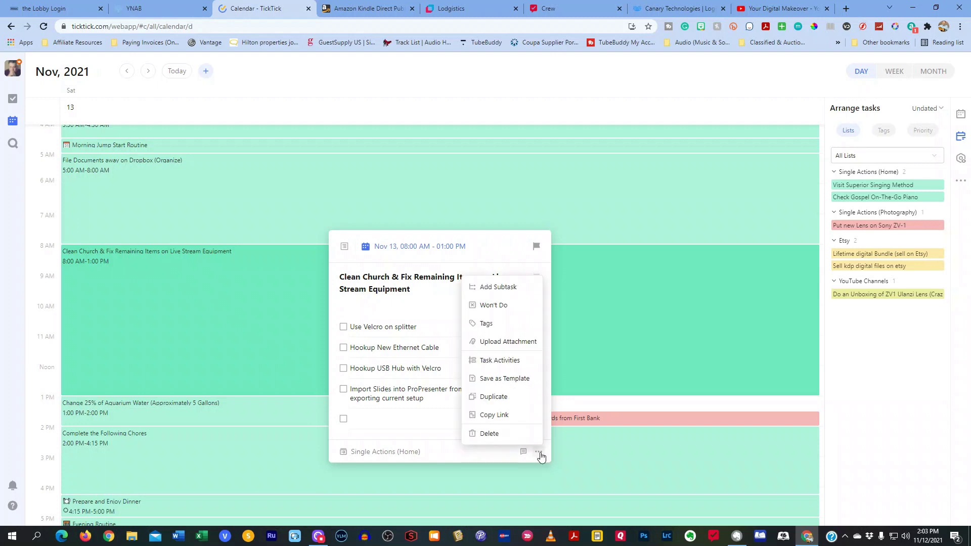
left_click(229, 316)
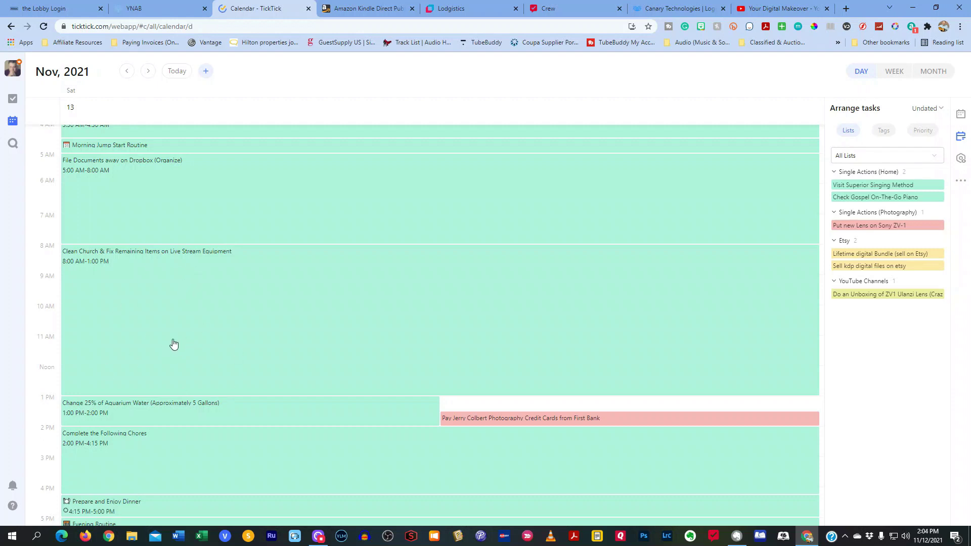
Show the comment field and additional actions of the "Clean Church & Fix Remaining Items" task, and close its details.
left_click(189, 294)
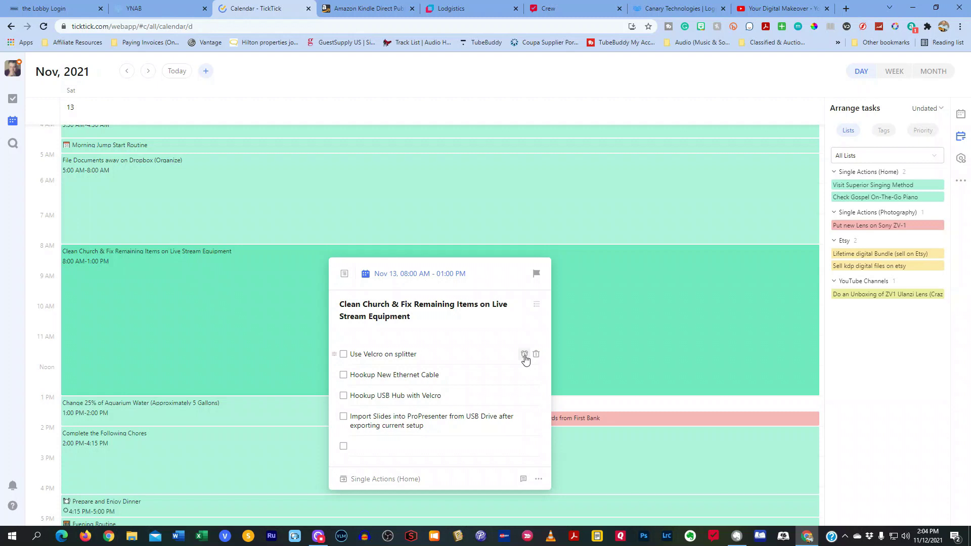
left_click(523, 479)
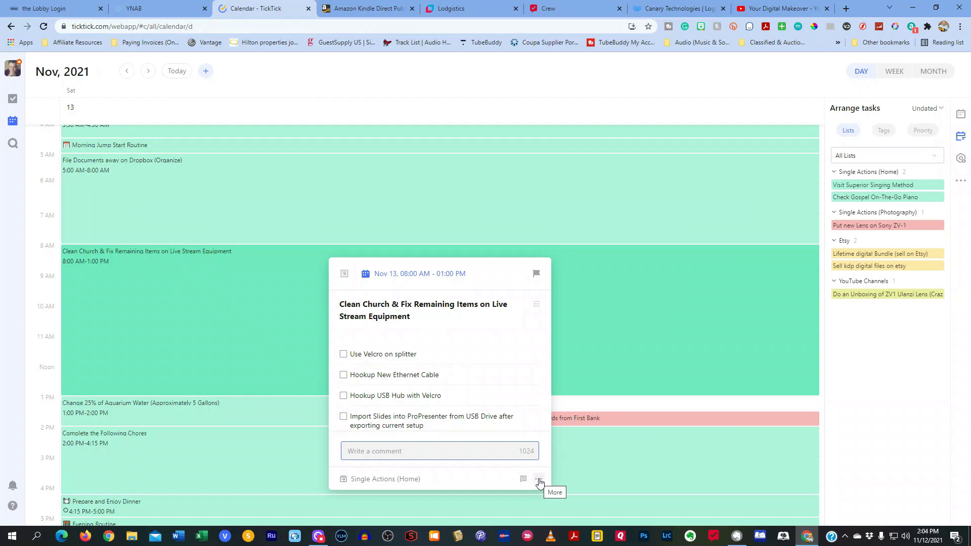
left_click(539, 481)
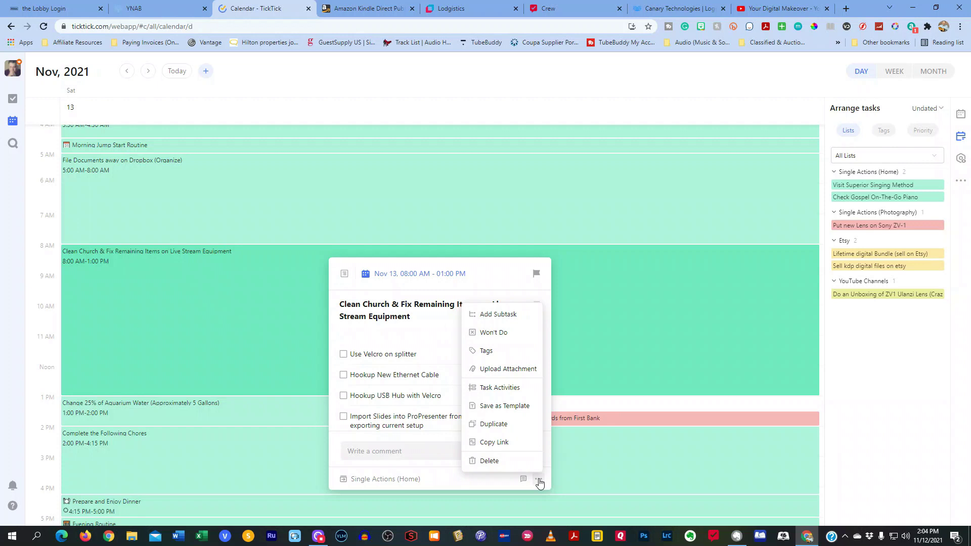
left_click(589, 362)
left_click(583, 359)
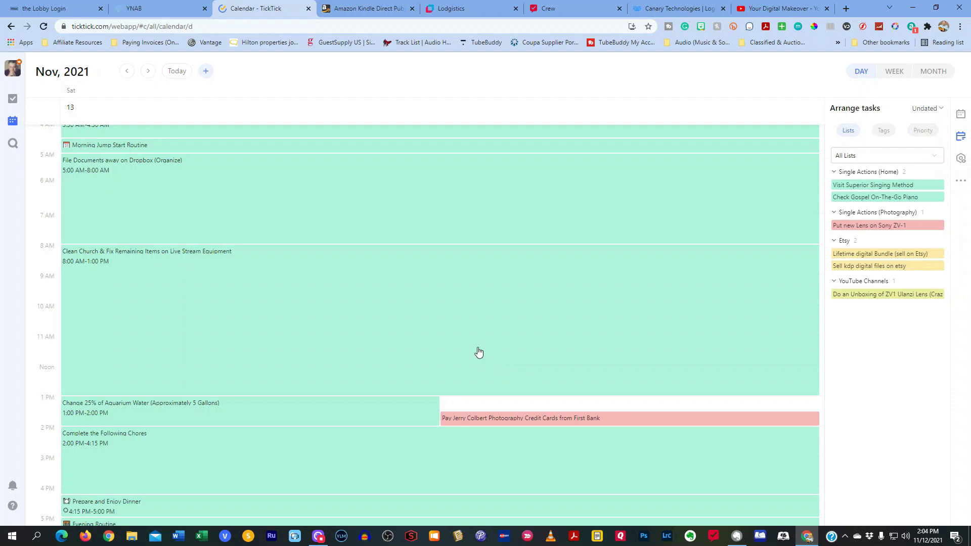